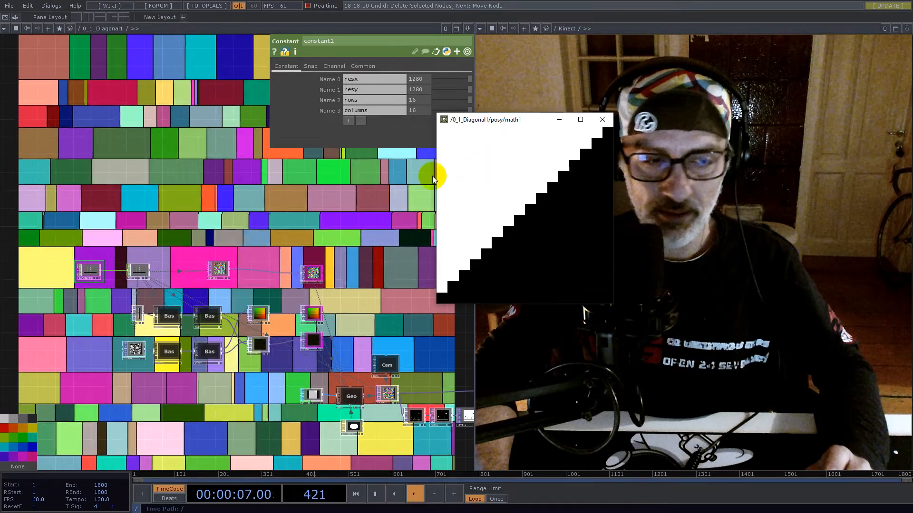
Enter the posy component in the 0_1_Diagonal1 network and close the floating math1 viewer
{"action": "left_click_drag", "start_coordinate": [173, 282], "coordinate": [172, 212]}
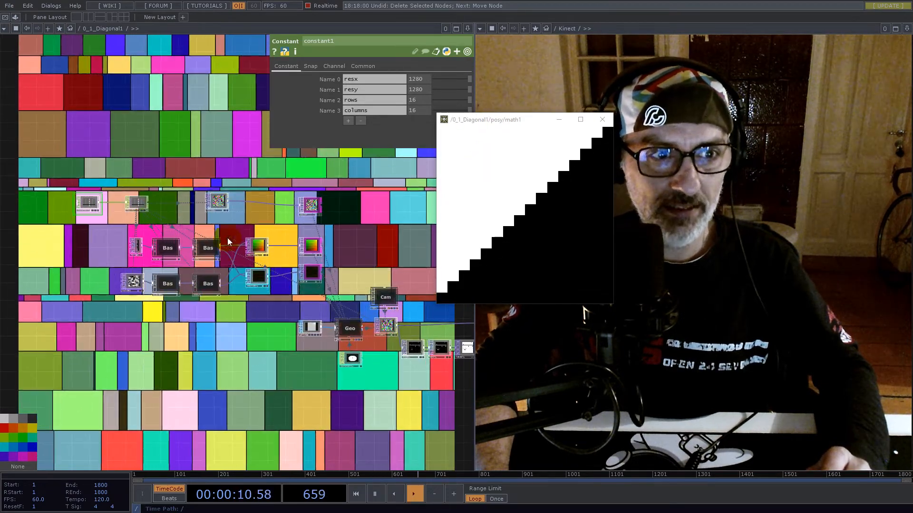
{"action": "left_click", "coordinate": [209, 249]}
{"action": "scroll", "coordinate": [211, 249], "scroll_direction": "up", "scroll_amount": 5}
{"action": "scroll", "coordinate": [197, 251], "scroll_direction": "up", "scroll_amount": 10}
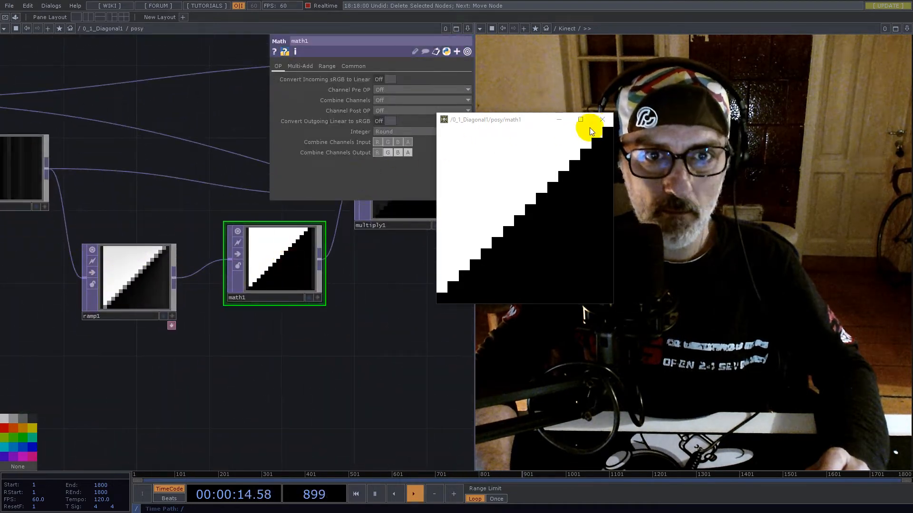
{"action": "left_click", "coordinate": [602, 119]}
Show the parameters of the ramp1 node and move the math1 node level with it
{"action": "left_click", "coordinate": [392, 132]}
{"action": "left_click", "coordinate": [386, 163]}
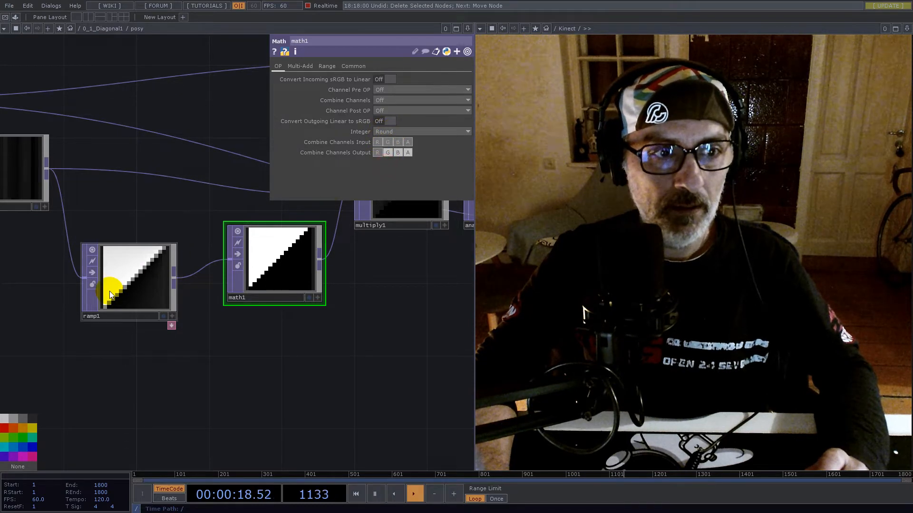
{"action": "left_click", "coordinate": [121, 280]}
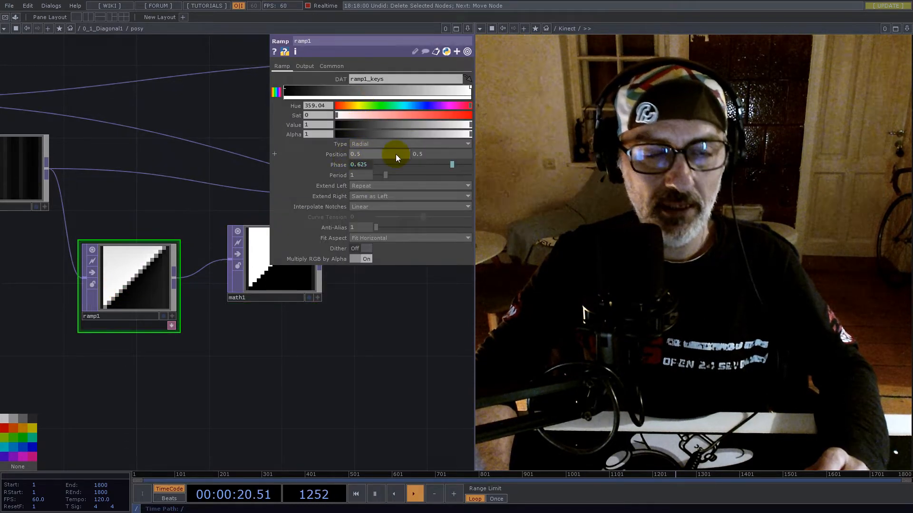
{"action": "left_click_drag", "start_coordinate": [253, 271], "coordinate": [235, 295]}
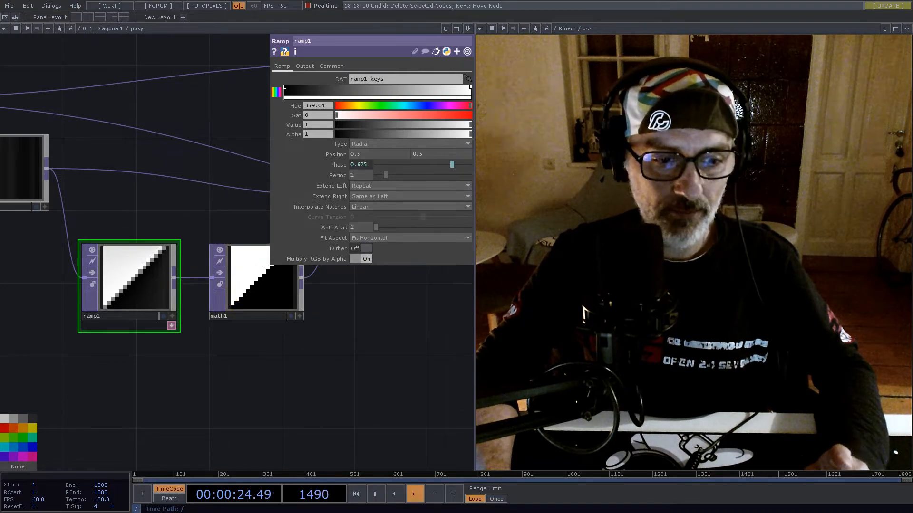
Switch to the browser, close the enlarged screenshot and read the forum thread on the Mac and PC calculation difference
{"action": "key", "text": "alt+Tab"}
{"action": "left_click", "coordinate": [368, 350]}
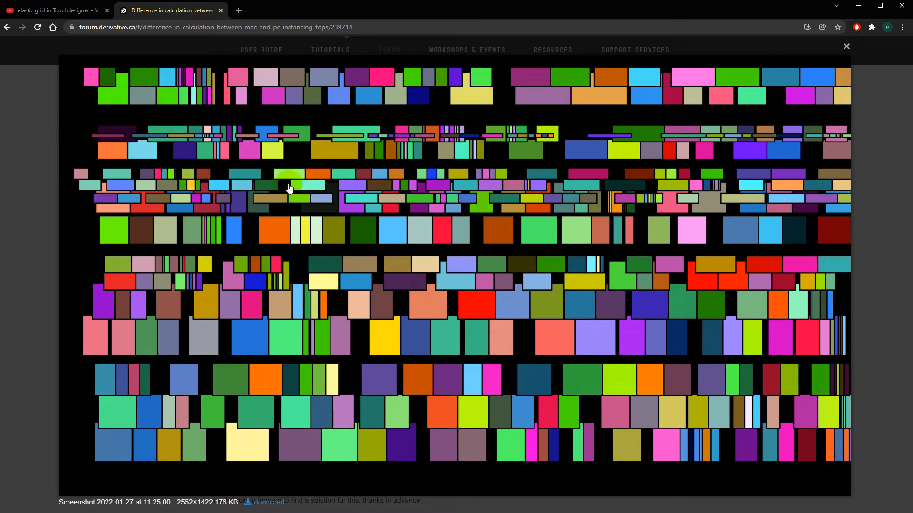
{"action": "left_click", "coordinate": [37, 129]}
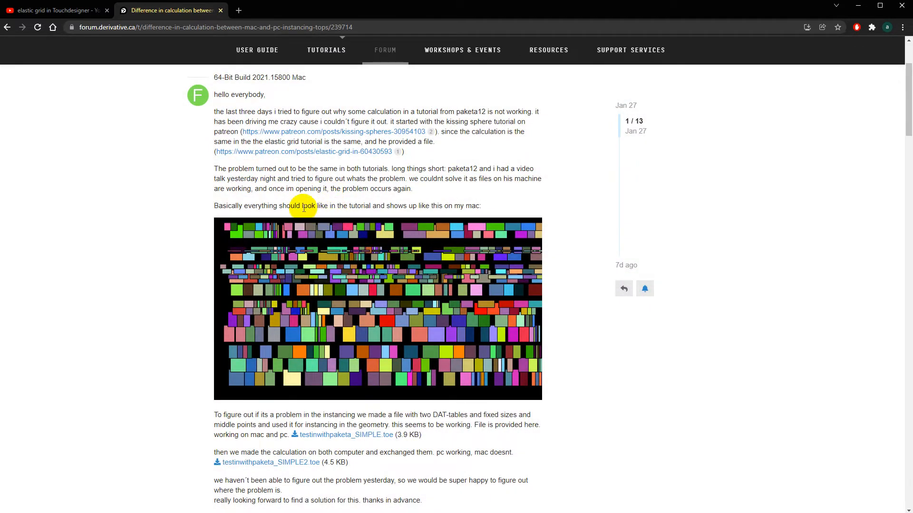
{"action": "scroll", "coordinate": [285, 204], "scroll_direction": "up", "scroll_amount": 1}
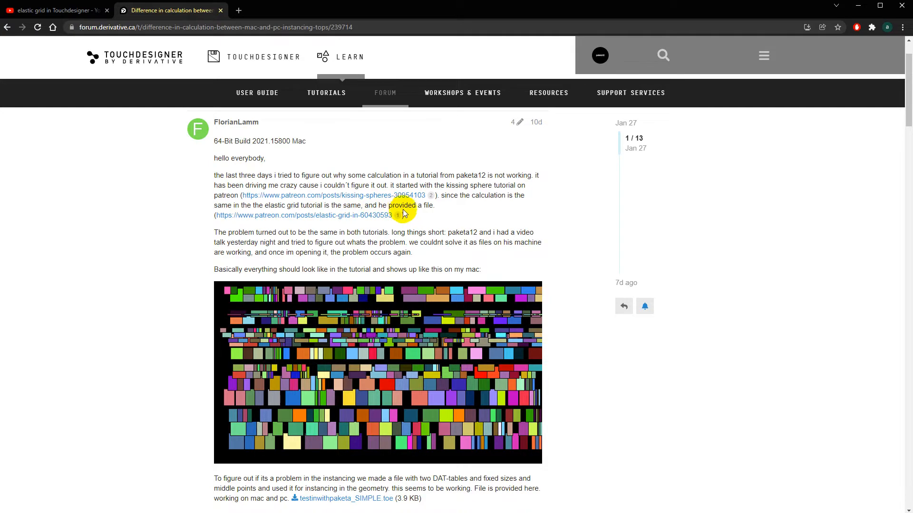
{"action": "scroll", "coordinate": [406, 216], "scroll_direction": "down", "scroll_amount": 8}
{"action": "scroll", "coordinate": [420, 226], "scroll_direction": "down", "scroll_amount": 9}
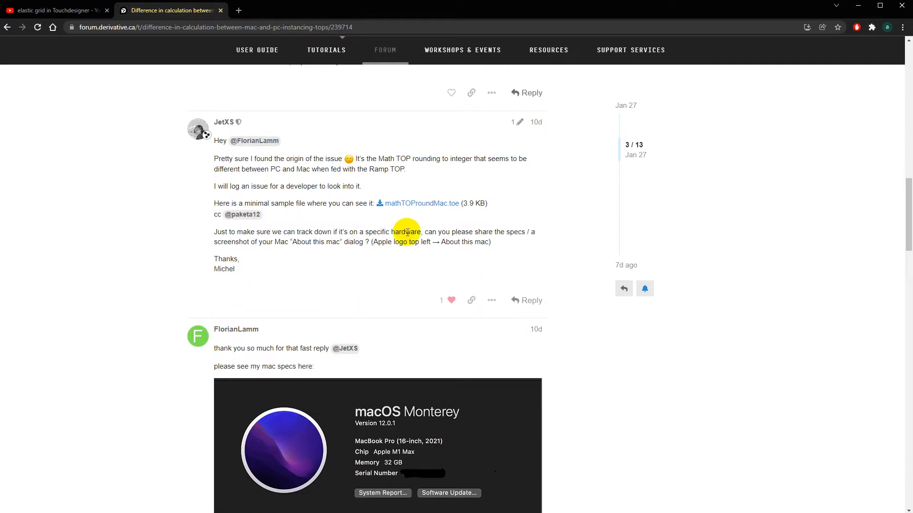
{"action": "scroll", "coordinate": [406, 232], "scroll_direction": "down", "scroll_amount": 10}
{"action": "scroll", "coordinate": [407, 237], "scroll_direction": "down", "scroll_amount": 11}
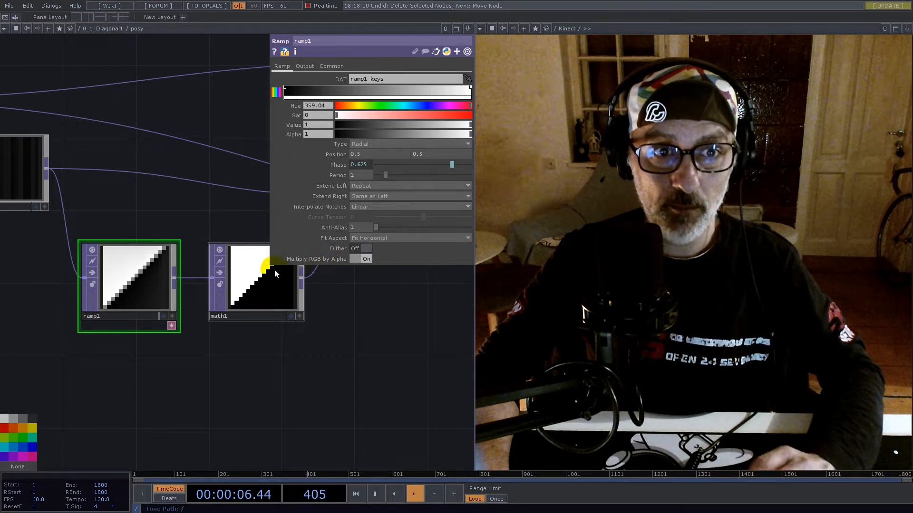
Close the pane that shows the Kinect webcam image
{"action": "scroll", "coordinate": [283, 329], "scroll_direction": "down", "scroll_amount": 3}
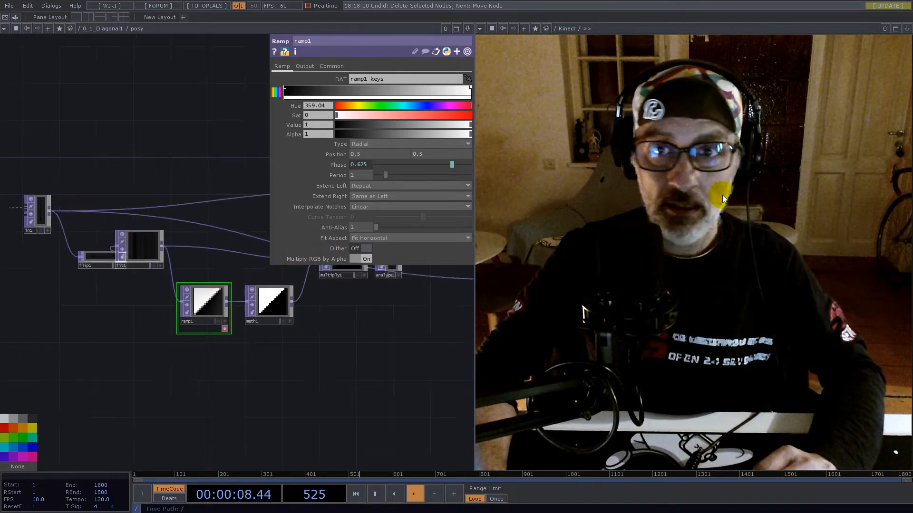
{"action": "left_click", "coordinate": [906, 28]}
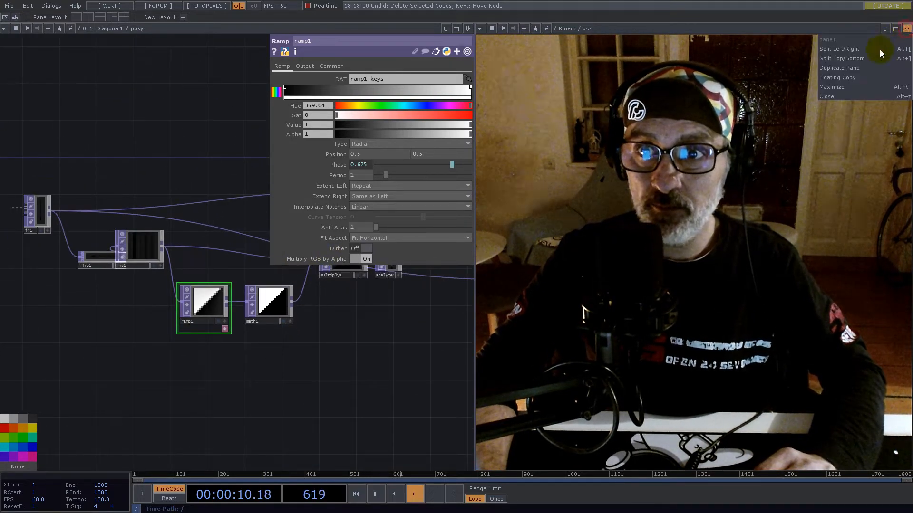
{"action": "left_click", "coordinate": [820, 97]}
Go up to the root network, enter project1 and delete all of its operators
{"action": "scroll", "coordinate": [333, 315], "scroll_direction": "down", "scroll_amount": 10}
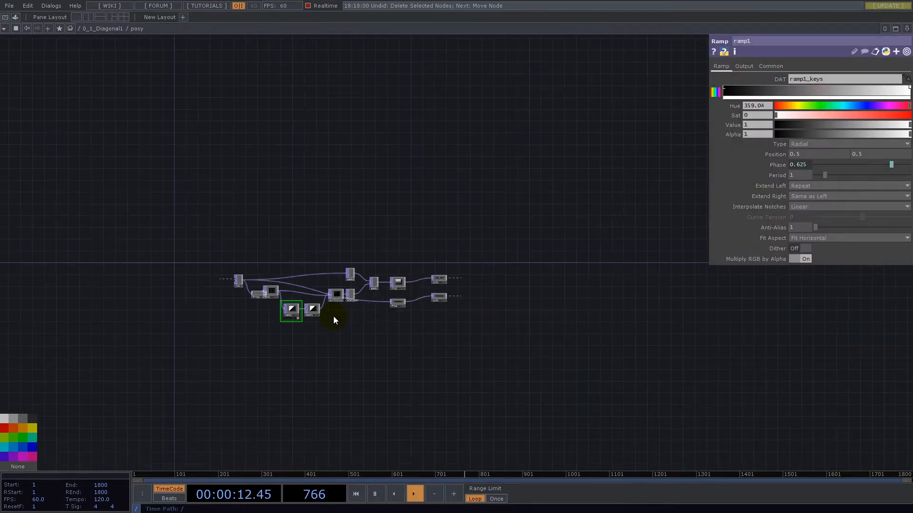
{"action": "scroll", "coordinate": [356, 409], "scroll_direction": "down", "scroll_amount": 8}
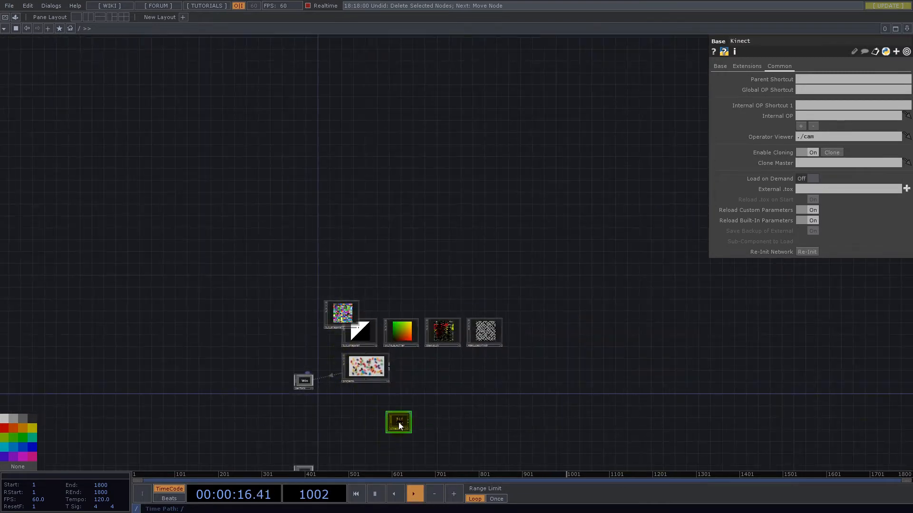
{"action": "scroll", "coordinate": [399, 425], "scroll_direction": "up", "scroll_amount": 5}
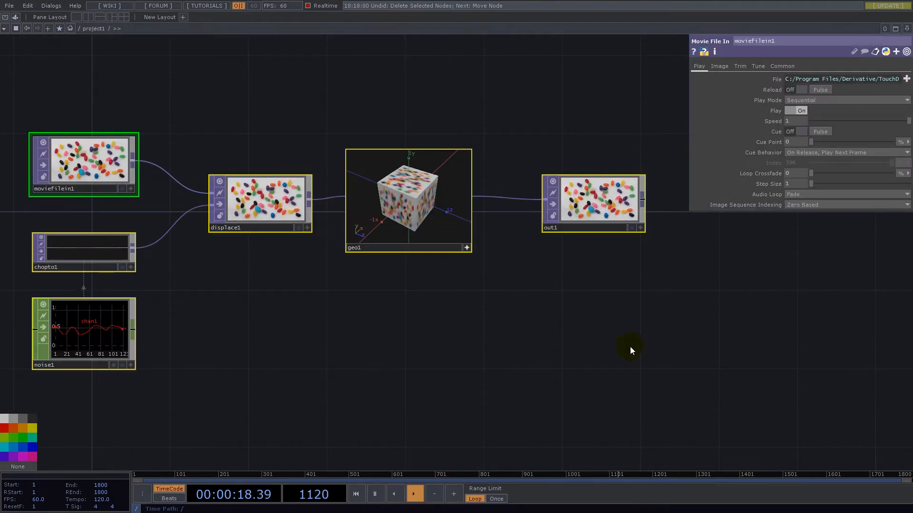
{"action": "right_click", "coordinate": [660, 363]}
{"action": "left_click", "coordinate": [612, 378]}
{"action": "left_click_drag", "start_coordinate": [608, 407], "coordinate": [112, 64]}
{"action": "key", "text": "Delete"}
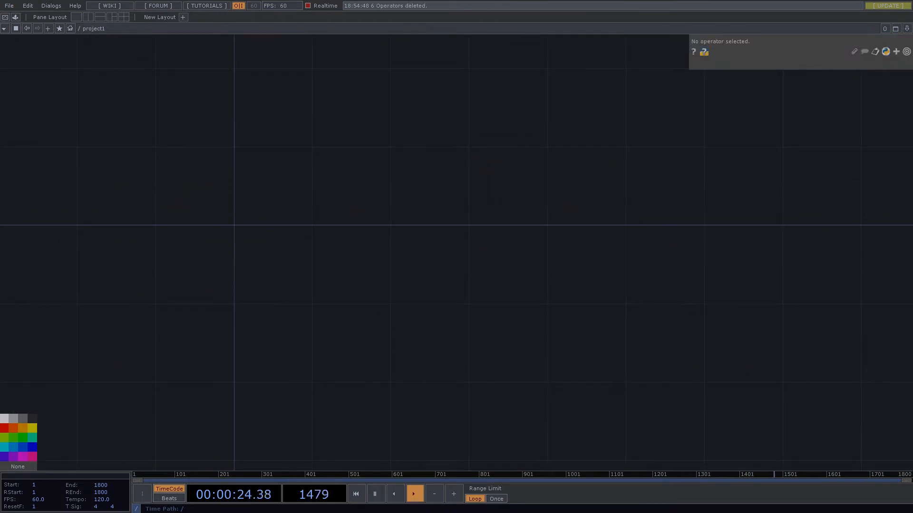
Add a Rectangle TOP to the empty project1 network
{"action": "double_click", "coordinate": [249, 199]}
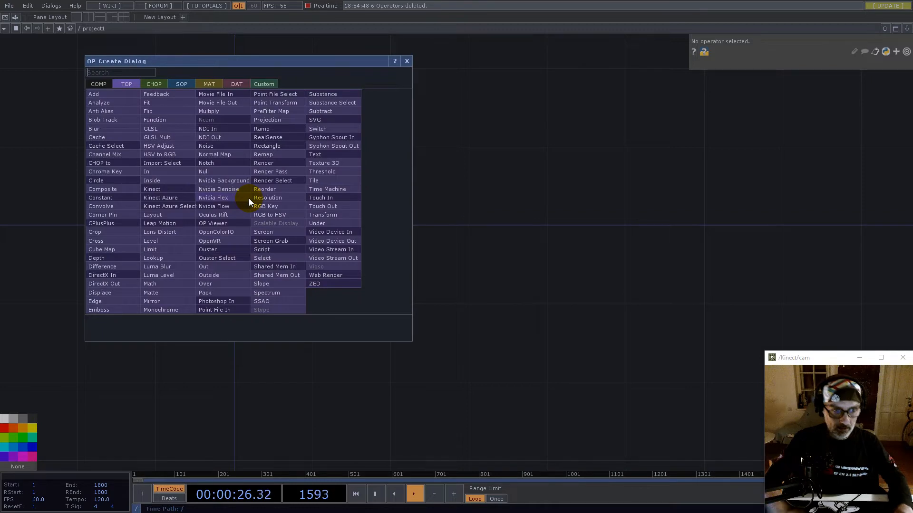
{"action": "type", "text": "r"}
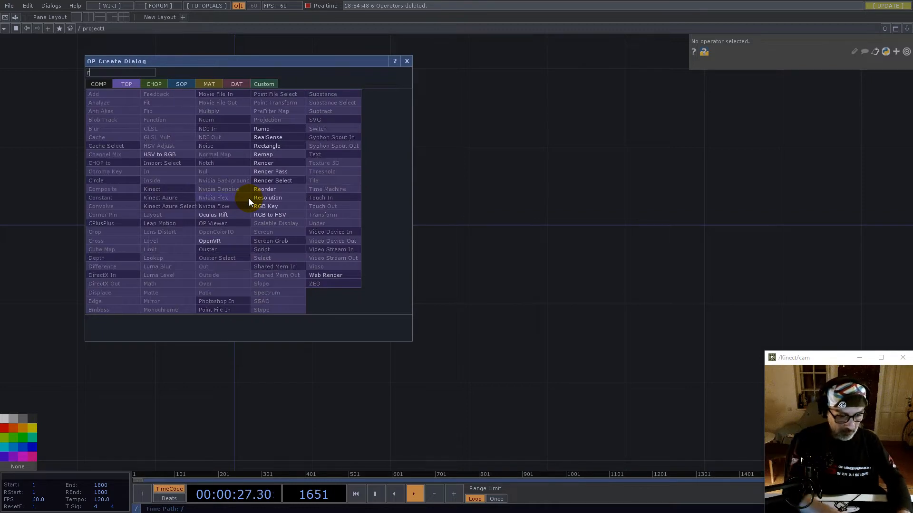
{"action": "left_click", "coordinate": [268, 146]}
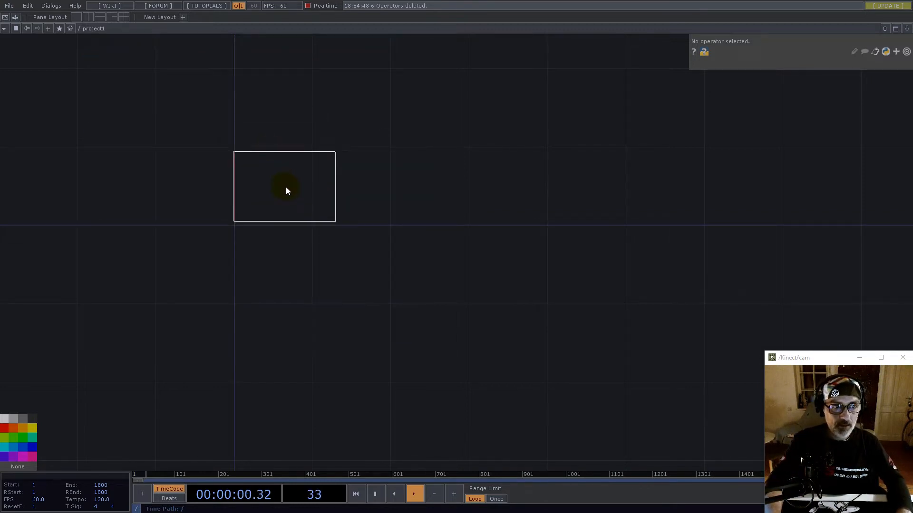
{"action": "left_click", "coordinate": [287, 187]}
{"action": "scroll", "coordinate": [277, 139], "scroll_direction": "up", "scroll_amount": 3}
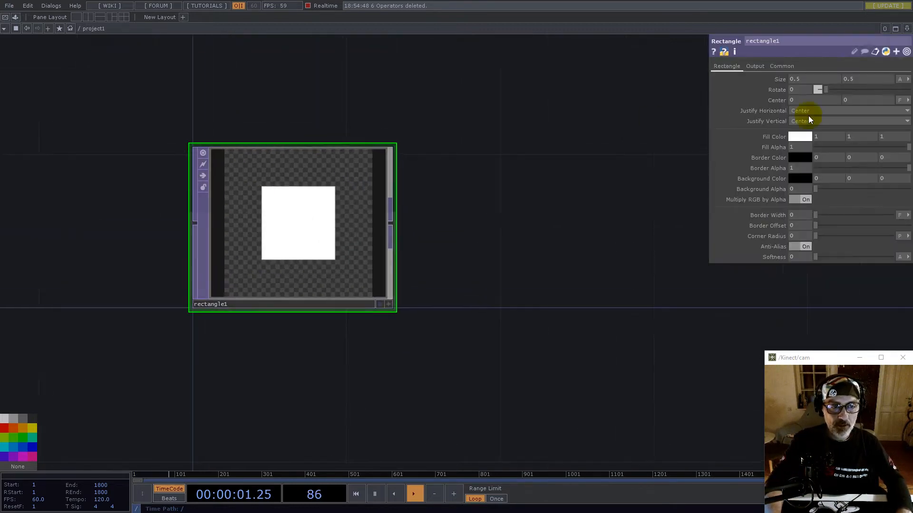
Set the resolution of rectangle1 to 16 by 16
{"action": "left_click", "coordinate": [782, 67]}
{"action": "left_click_drag", "start_coordinate": [807, 89], "coordinate": [717, 89]}
{"action": "type", "text": "16"}
{"action": "key", "text": "Tab"}
{"action": "type", "text": "16"}
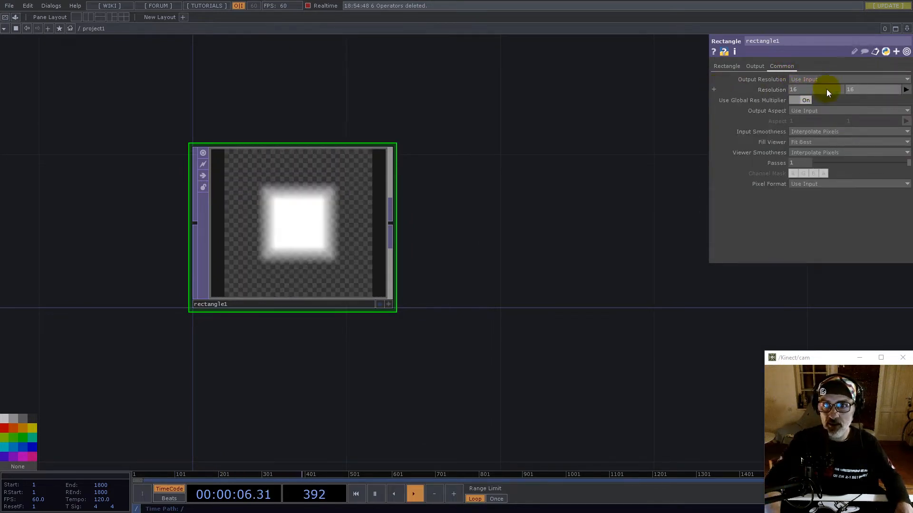
Set rectangle1's input and viewer smoothness to Nearest Pixel and its pixel format to 32-bit float (Mono)
{"action": "left_click", "coordinate": [837, 133]}
{"action": "left_click", "coordinate": [808, 141]}
{"action": "left_click", "coordinate": [836, 153]}
{"action": "left_click", "coordinate": [822, 162]}
{"action": "left_click", "coordinate": [826, 184]}
{"action": "left_click", "coordinate": [828, 300]}
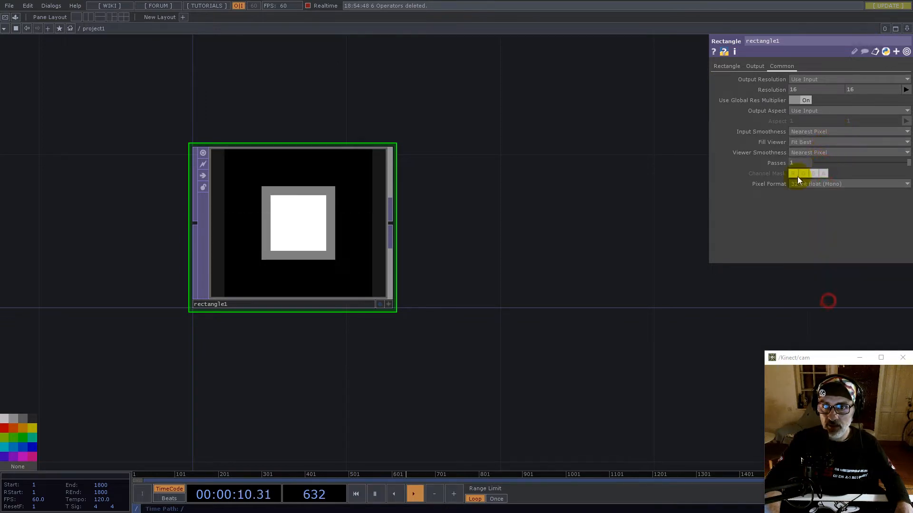
Turn off anti-aliasing on rectangle1 and set its horizontal size to 1
{"action": "left_click", "coordinate": [722, 67]}
{"action": "left_click", "coordinate": [804, 246]}
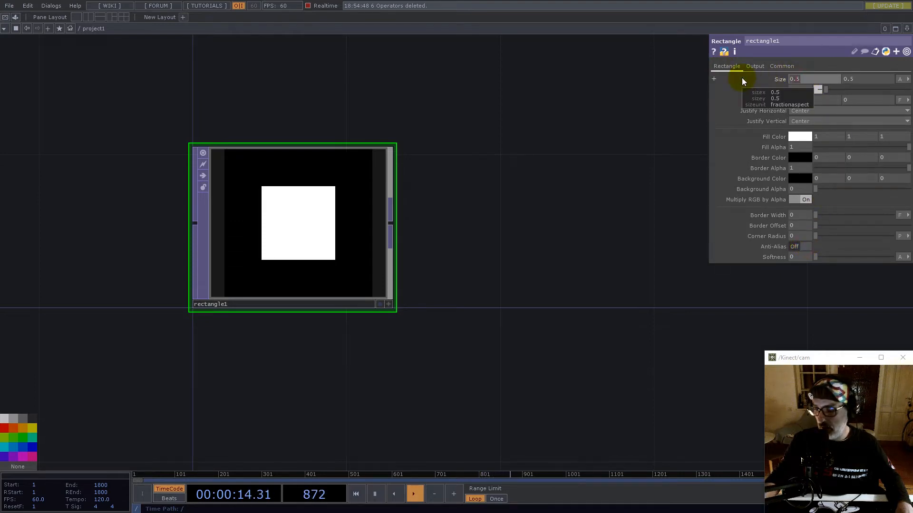
{"action": "key", "text": "Return"}
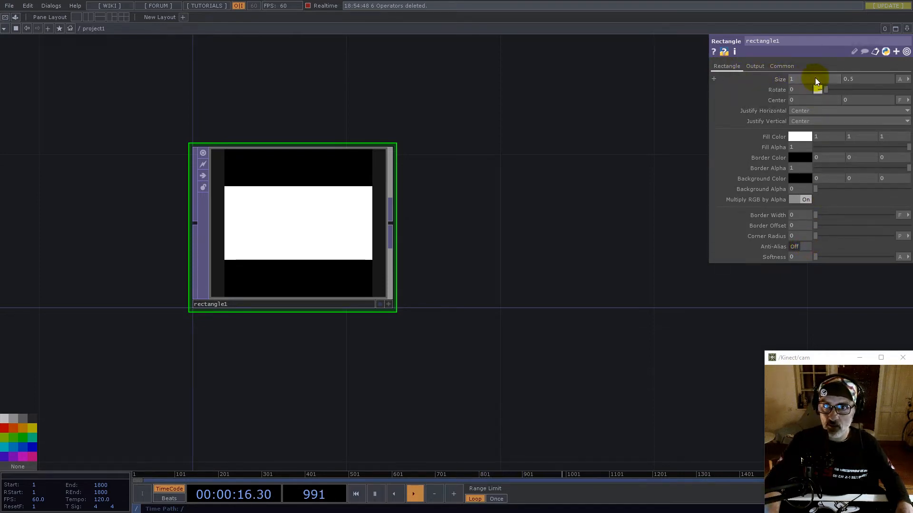
Drive rectangle1's vertical center from its vertical size with the expression me.par.sizey/2
{"action": "left_click", "coordinate": [780, 79]}
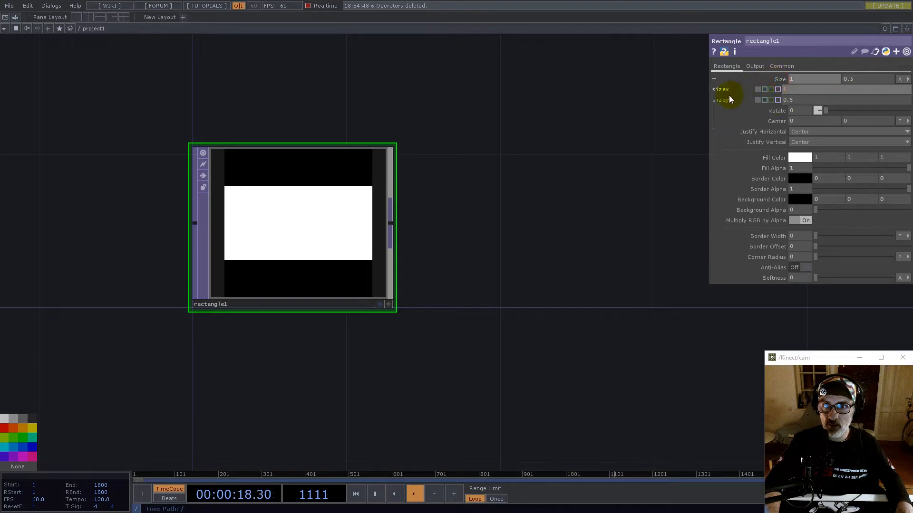
{"action": "left_click_drag", "start_coordinate": [723, 103], "coordinate": [865, 124]}
{"action": "left_click", "coordinate": [862, 124]}
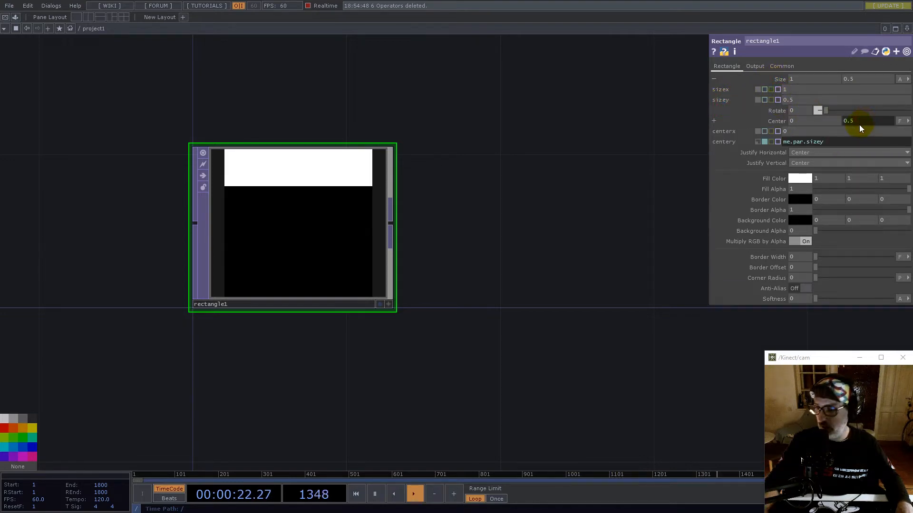
{"action": "type", "text": "/2"}
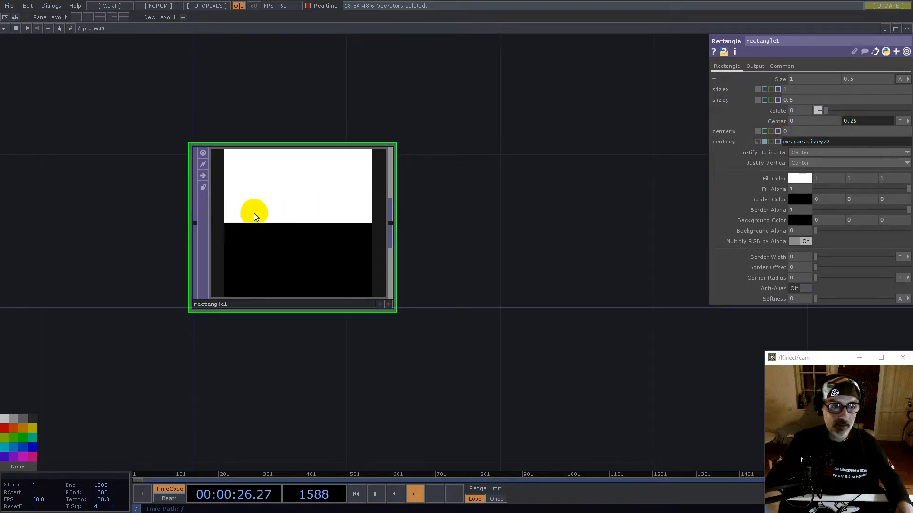
Add a Transform TOP connected to the output of rectangle1
{"action": "key", "text": "Tab"}
{"action": "type", "text": "tr"}
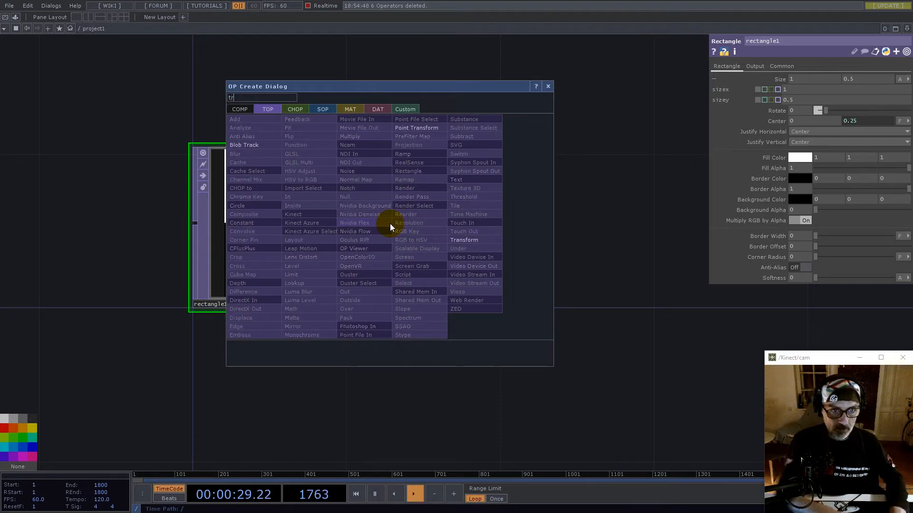
{"action": "left_click", "coordinate": [461, 240]}
{"action": "left_click", "coordinate": [570, 242]}
Set the rotation of transform1 to 45
{"action": "left_click", "coordinate": [802, 101]}
{"action": "type", "text": "45"}
{"action": "key", "text": "Return"}
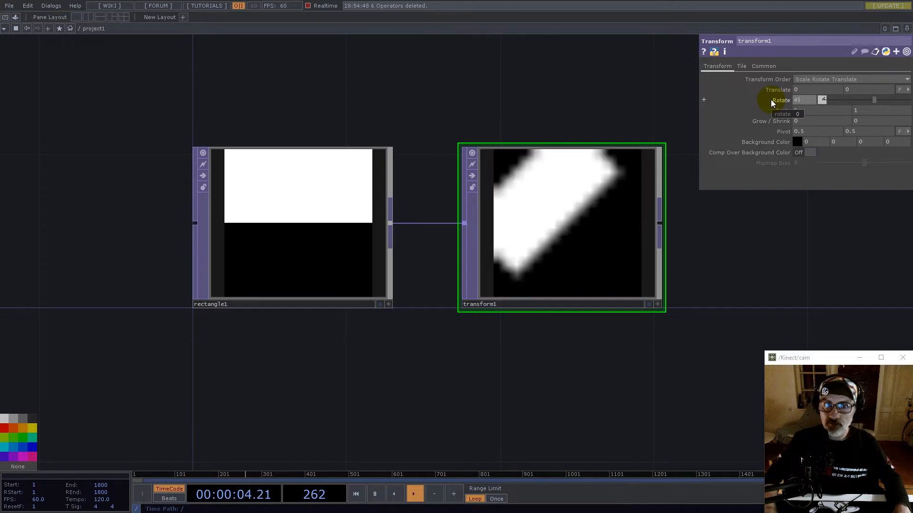
Set transform1's input smoothness and viewer smoothness to Nearest Pixel
{"action": "left_click", "coordinate": [764, 66]}
{"action": "left_click", "coordinate": [813, 133]}
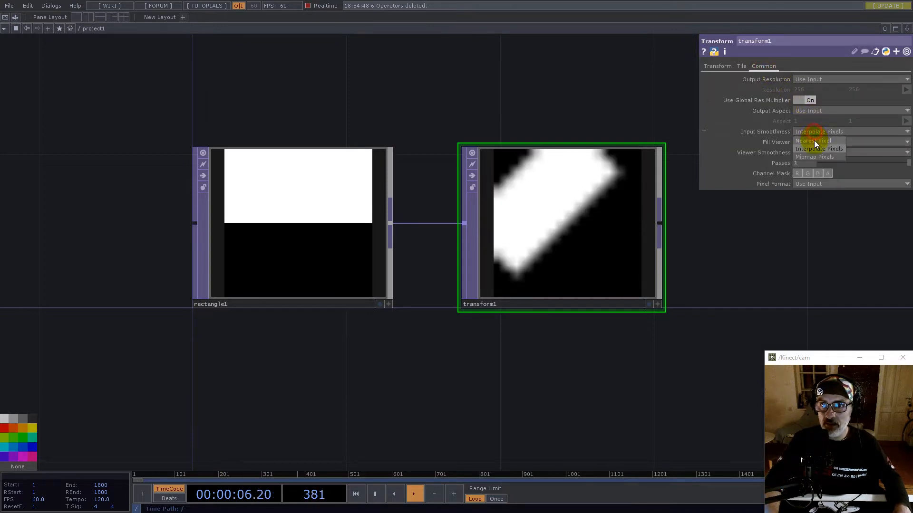
{"action": "left_click", "coordinate": [814, 141]}
{"action": "left_click", "coordinate": [817, 152]}
{"action": "left_click", "coordinate": [814, 161]}
Set the tile Extend mode of transform1 to Hold and examine the resulting diagonal
{"action": "left_click", "coordinate": [717, 66]}
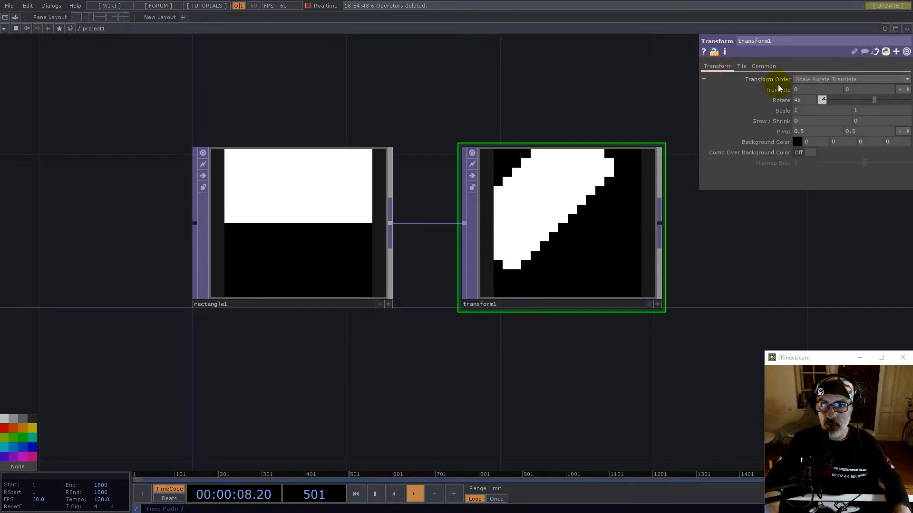
{"action": "left_click", "coordinate": [741, 66]}
{"action": "left_click", "coordinate": [802, 80]}
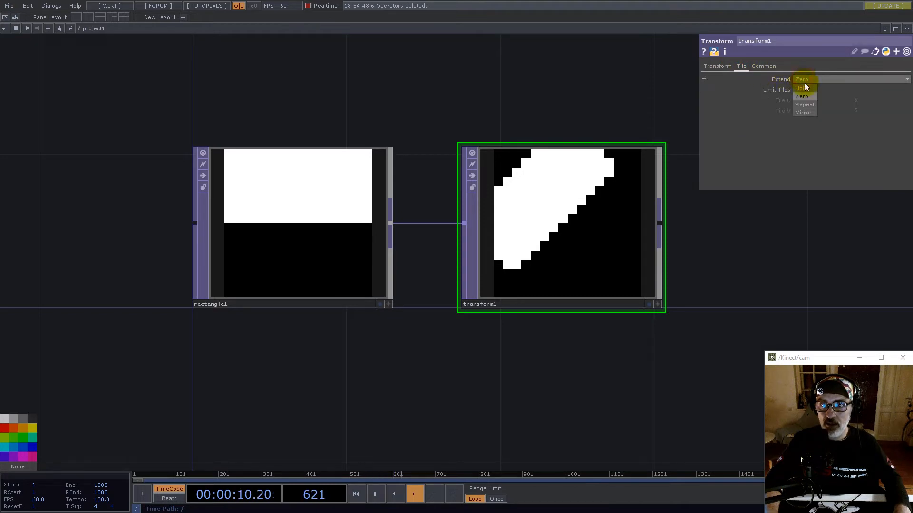
{"action": "left_click", "coordinate": [803, 89]}
{"action": "left_click", "coordinate": [550, 228]}
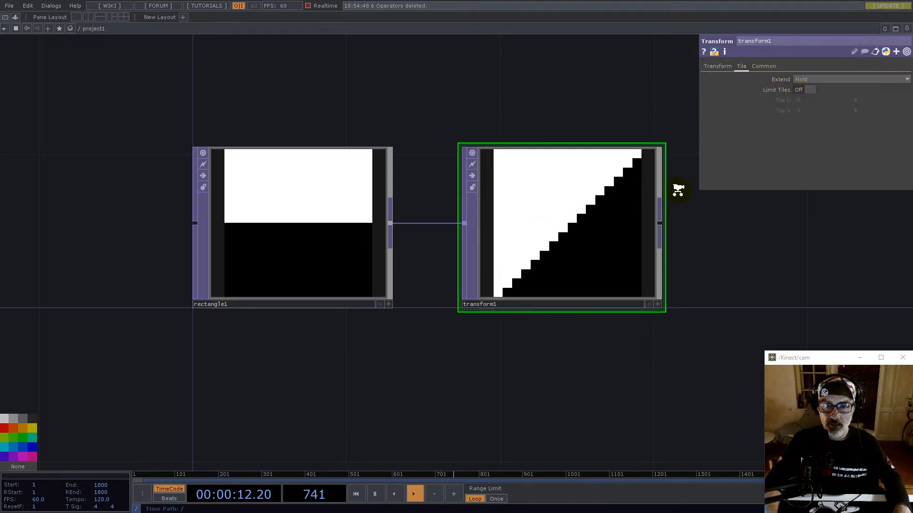
{"action": "scroll", "coordinate": [672, 190], "scroll_direction": "up", "scroll_amount": 3}
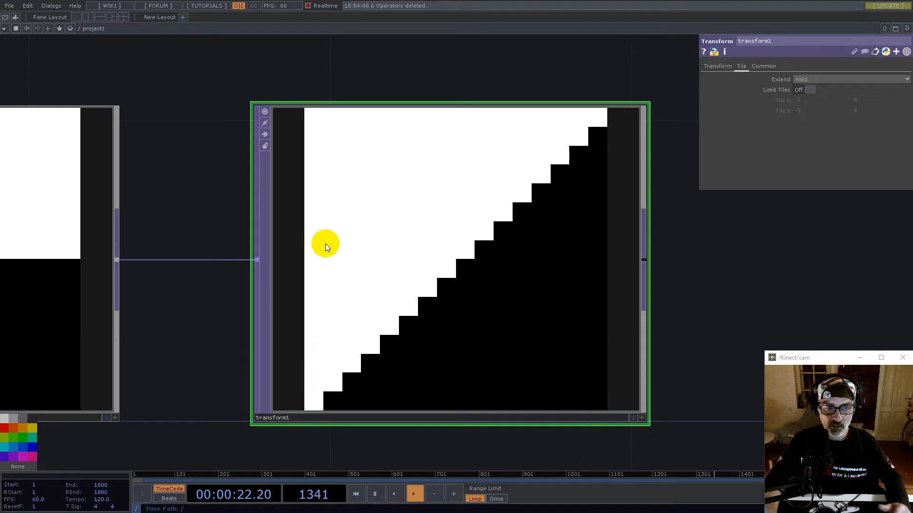
{"action": "scroll", "coordinate": [318, 231], "scroll_direction": "down", "scroll_amount": 3}
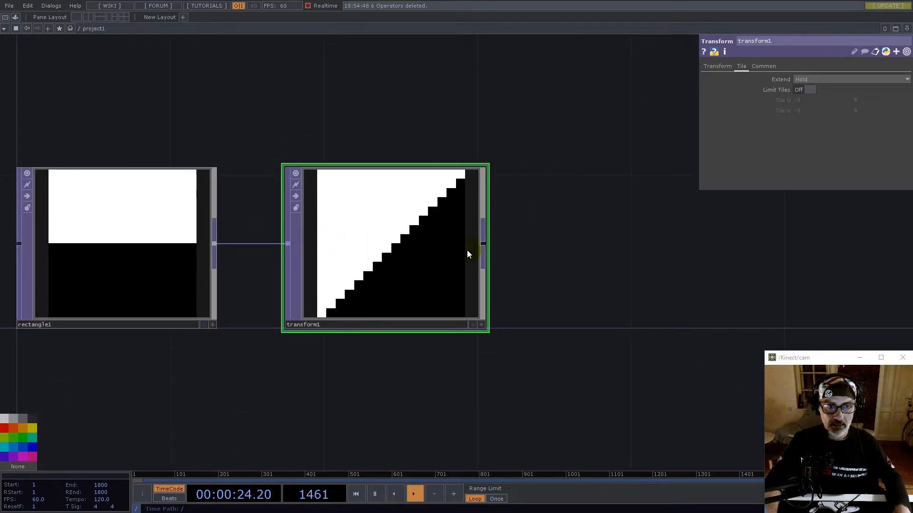
Add a Level TOP connected to the output of transform1 and invert its image
{"action": "right_click", "coordinate": [483, 244]}
{"action": "type", "text": "le"}
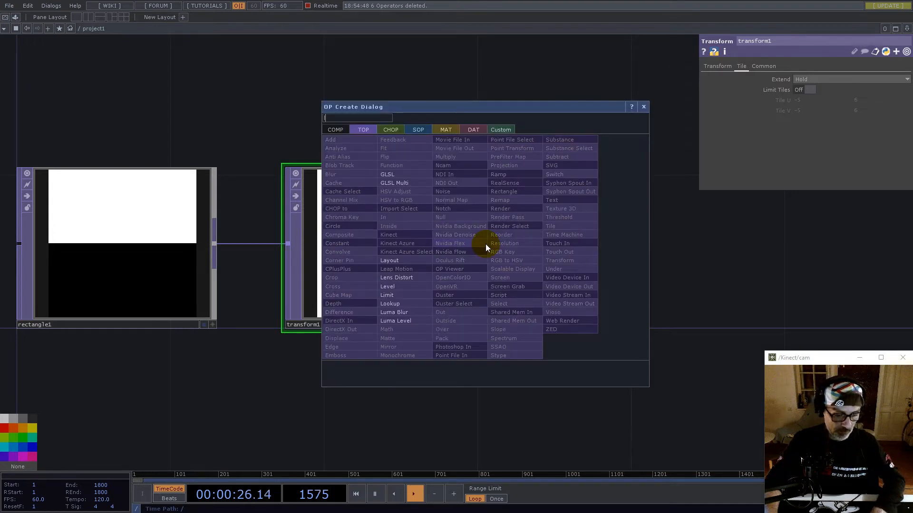
{"action": "left_click", "coordinate": [399, 290]}
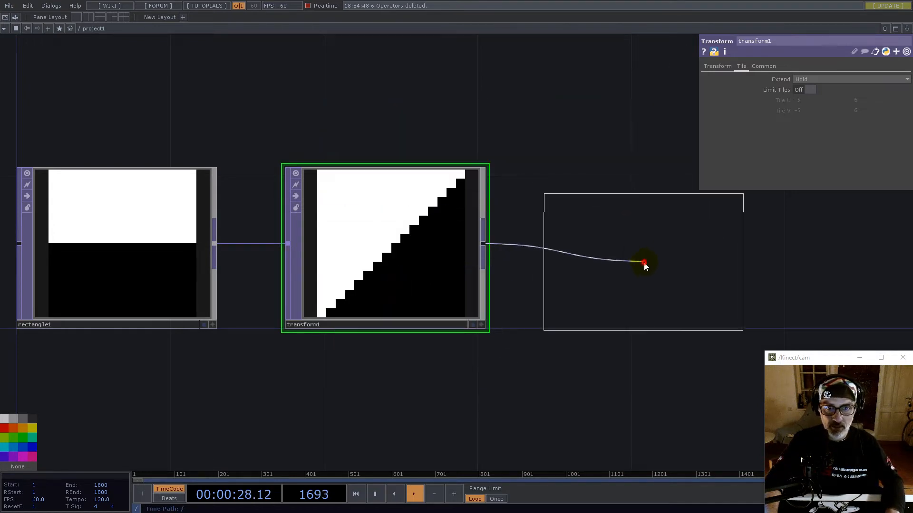
{"action": "left_click", "coordinate": [646, 261]}
{"action": "left_click_drag", "start_coordinate": [815, 89], "coordinate": [908, 89]}
Set level1's input smoothness and viewer smoothness to Nearest Pixel
{"action": "left_click", "coordinate": [819, 69]}
{"action": "left_click", "coordinate": [826, 138]}
{"action": "left_click", "coordinate": [825, 152]}
{"action": "left_click", "coordinate": [824, 161]}
Add a Flip TOP connected to the output of level1
{"action": "left_click_drag", "start_coordinate": [576, 108], "coordinate": [337, 218]}
{"action": "left_click", "coordinate": [449, 259]}
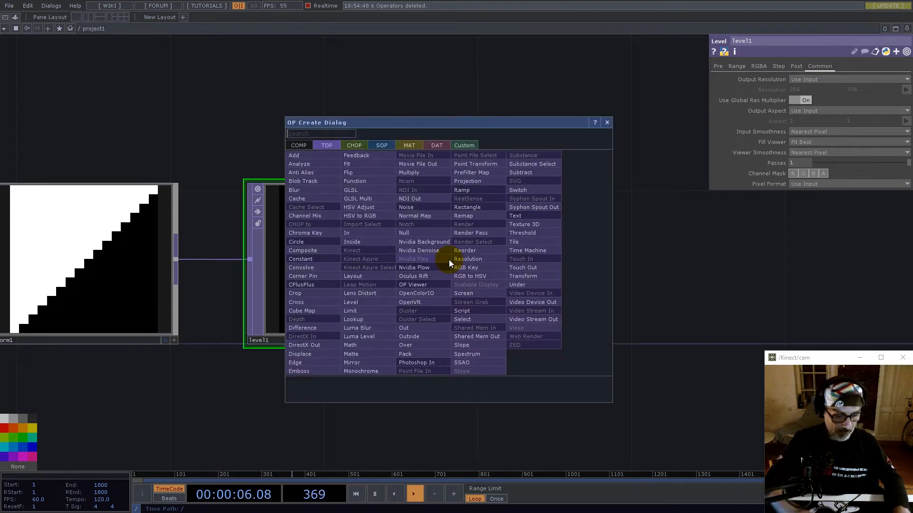
{"action": "type", "text": "flip"}
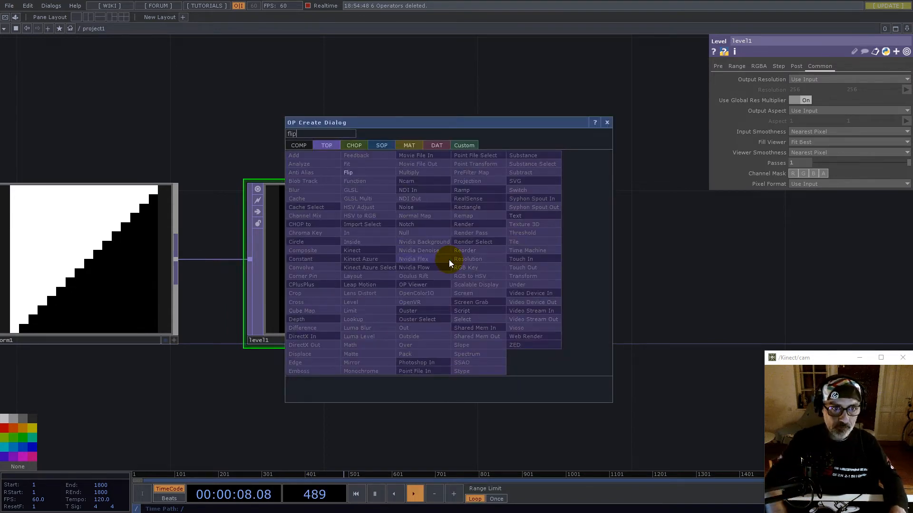
{"action": "left_click", "coordinate": [349, 172]}
{"action": "left_click", "coordinate": [606, 268]}
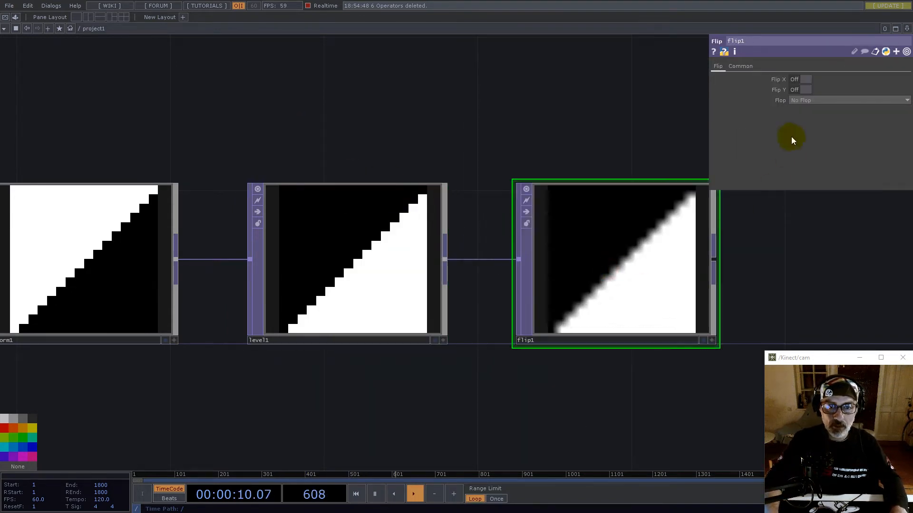
Set flip1's input smoothness and viewer smoothness to Nearest Pixel
{"action": "left_click", "coordinate": [750, 67]}
{"action": "left_click", "coordinate": [826, 133]}
{"action": "left_click", "coordinate": [820, 162]}
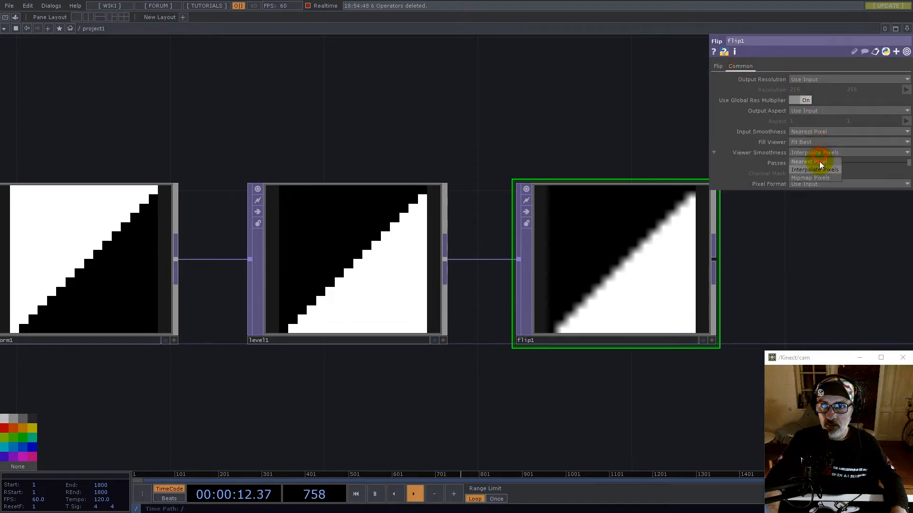
Turn on Flip X and Flip Y for flip1 and examine the steps of its diagonal up close
{"action": "left_click", "coordinate": [719, 68]}
{"action": "left_click", "coordinate": [805, 80]}
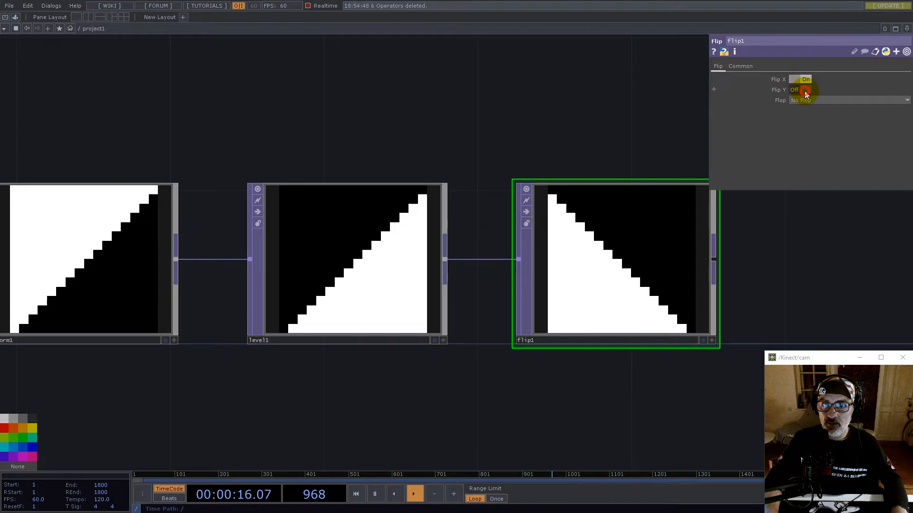
{"action": "left_click", "coordinate": [805, 90]}
{"action": "scroll", "coordinate": [601, 316], "scroll_direction": "up", "scroll_amount": 5}
{"action": "scroll", "coordinate": [305, 395], "scroll_direction": "down", "scroll_amount": 4}
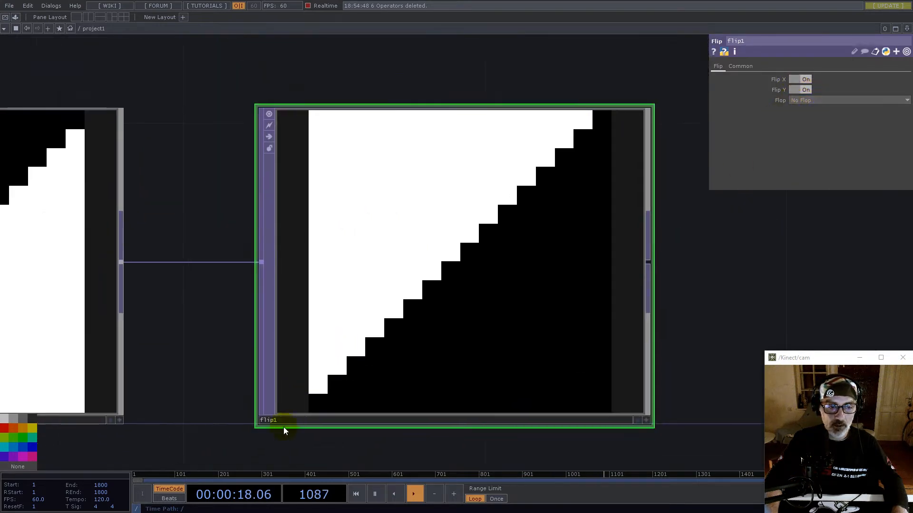
{"action": "scroll", "coordinate": [318, 433], "scroll_direction": "up", "scroll_amount": 4}
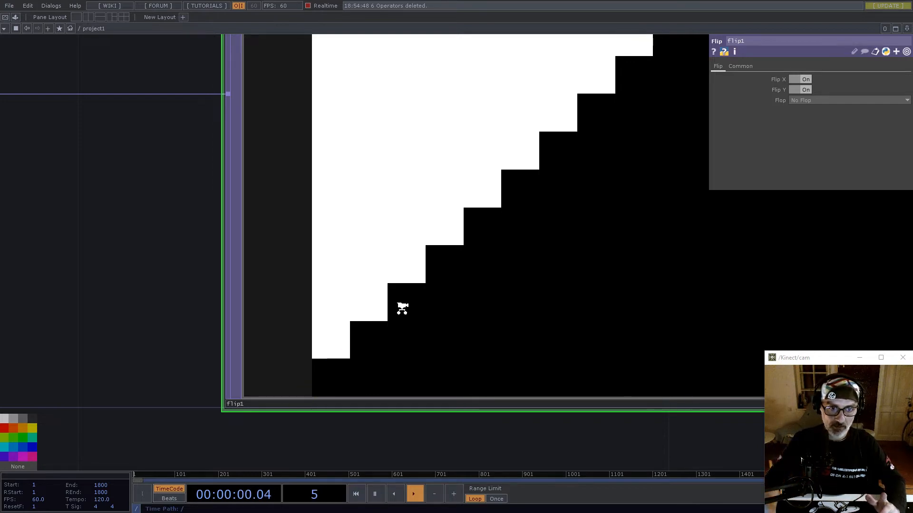
{"action": "scroll", "coordinate": [401, 308], "scroll_direction": "down", "scroll_amount": 5}
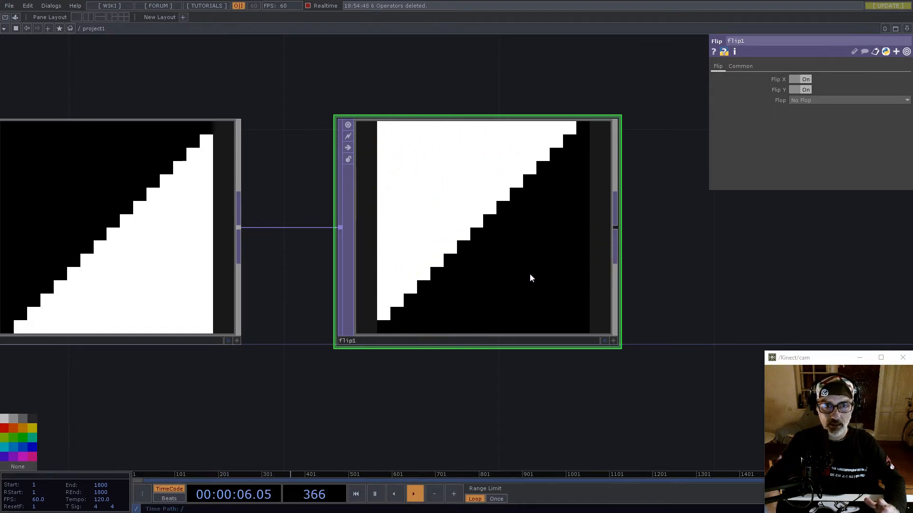
Move level1 and flip1 farther away from transform1 and above its row, keeping them side by side
{"action": "scroll", "coordinate": [664, 251], "scroll_direction": "down", "scroll_amount": 6}
{"action": "scroll", "coordinate": [661, 252], "scroll_direction": "up", "scroll_amount": 3}
{"action": "right_click_drag", "start_coordinate": [412, 128], "coordinate": [652, 287]}
{"action": "left_click_drag", "start_coordinate": [404, 245], "coordinate": [621, 158]}
{"action": "left_click_drag", "start_coordinate": [620, 290], "coordinate": [339, 401]}
{"action": "left_click", "coordinate": [447, 254]}
{"action": "left_click_drag", "start_coordinate": [447, 254], "coordinate": [475, 255]}
{"action": "scroll", "coordinate": [412, 163], "scroll_direction": "down", "scroll_amount": 3}
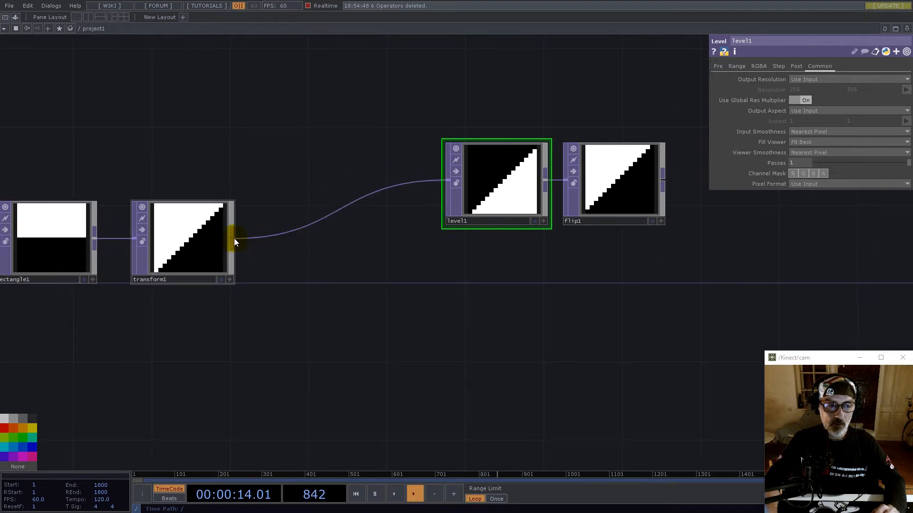
Add a second Transform TOP connected to the output of transform1, placed below flip1
{"action": "right_click", "coordinate": [234, 242]}
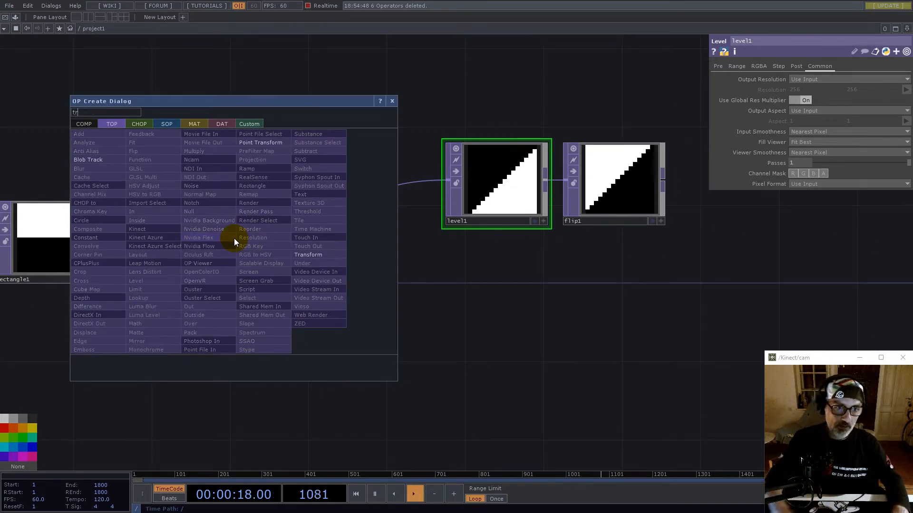
{"action": "left_click", "coordinate": [333, 255]}
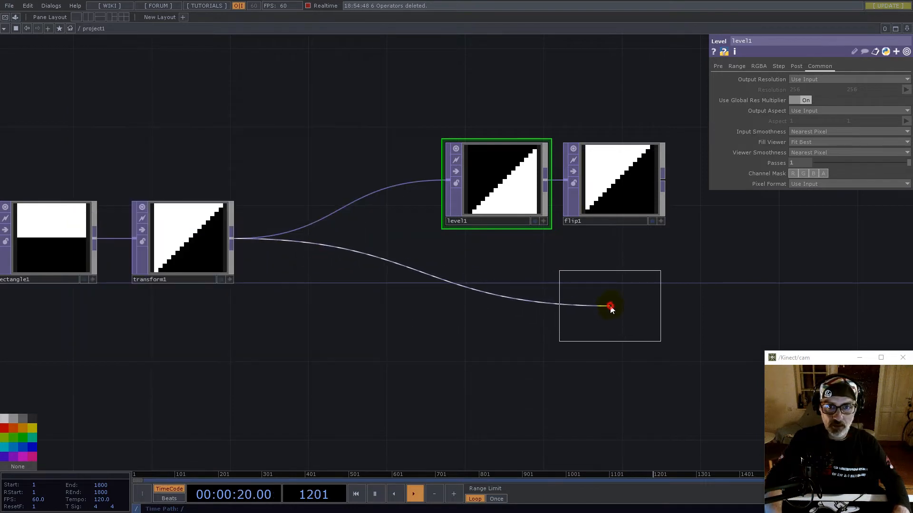
{"action": "left_click", "coordinate": [608, 304]}
Set transform2's vertical translation to 1 with the units in Pixels
{"action": "left_click", "coordinate": [904, 91]}
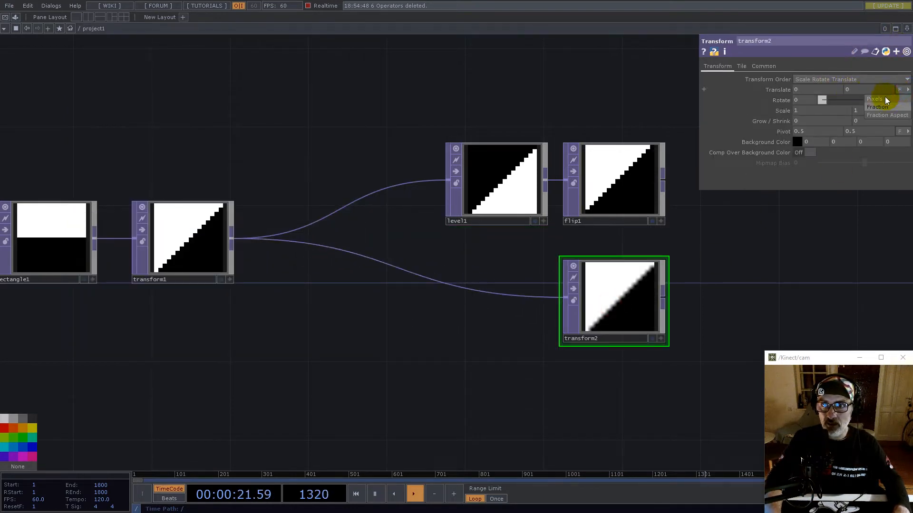
{"action": "type", "text": "1"}
{"action": "key", "text": "Return"}
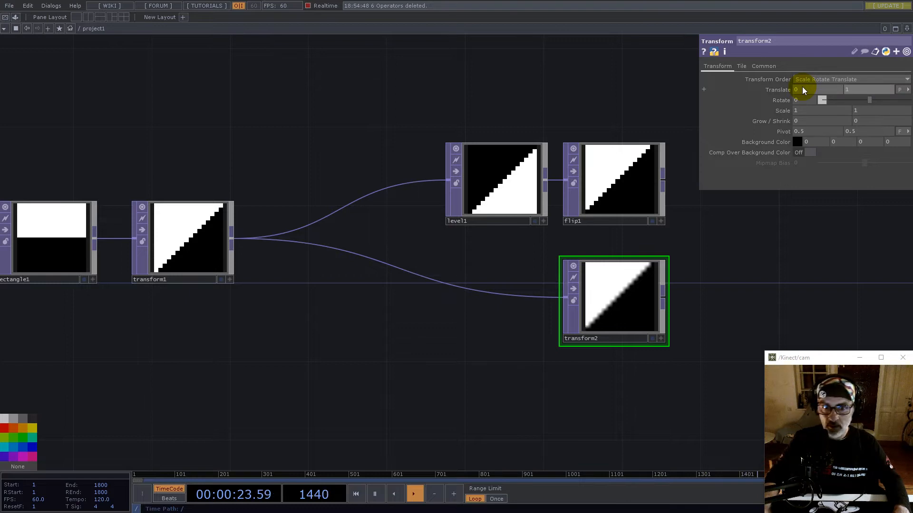
Set transform2's input smoothness and viewer smoothness to Nearest Pixel and examine its diagonal
{"action": "left_click", "coordinate": [815, 132]}
{"action": "left_click", "coordinate": [814, 141]}
{"action": "left_click", "coordinate": [815, 154]}
{"action": "left_click", "coordinate": [815, 161]}
{"action": "scroll", "coordinate": [632, 316], "scroll_direction": "up", "scroll_amount": 5}
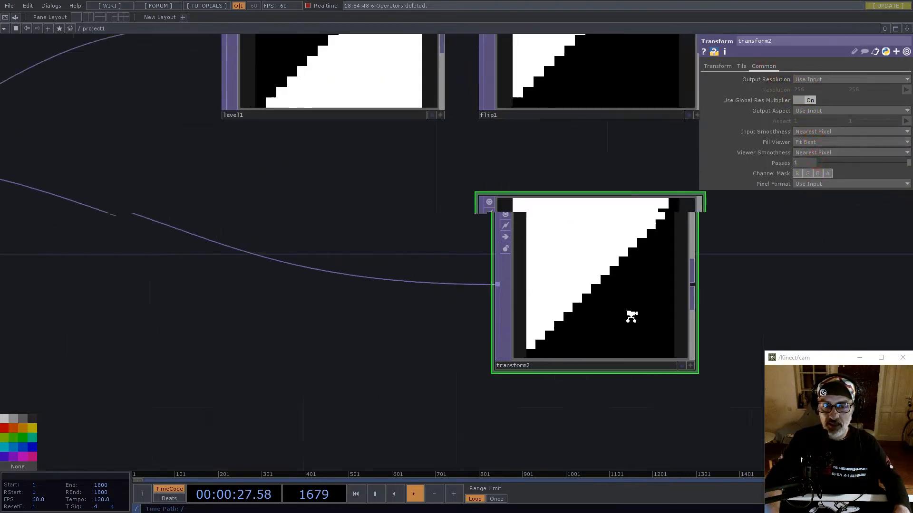
{"action": "scroll", "coordinate": [585, 275], "scroll_direction": "down", "scroll_amount": 6}
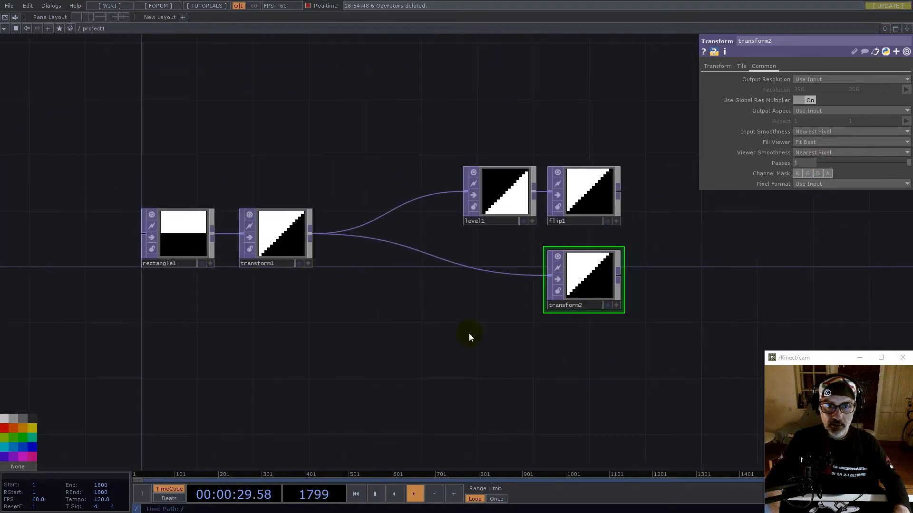
Rename the transform1 node as rotate
{"action": "left_click", "coordinate": [265, 265]}
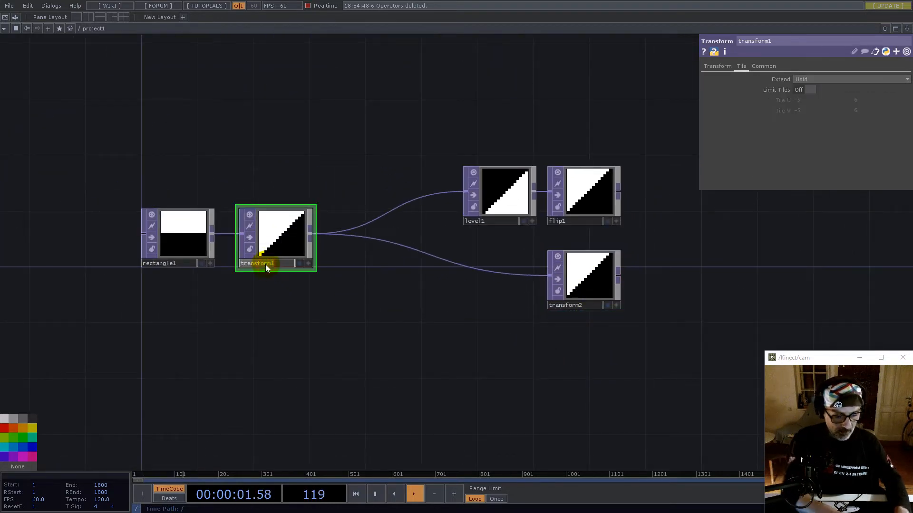
{"action": "type", "text": "royayr"}
{"action": "key", "text": "Return"}
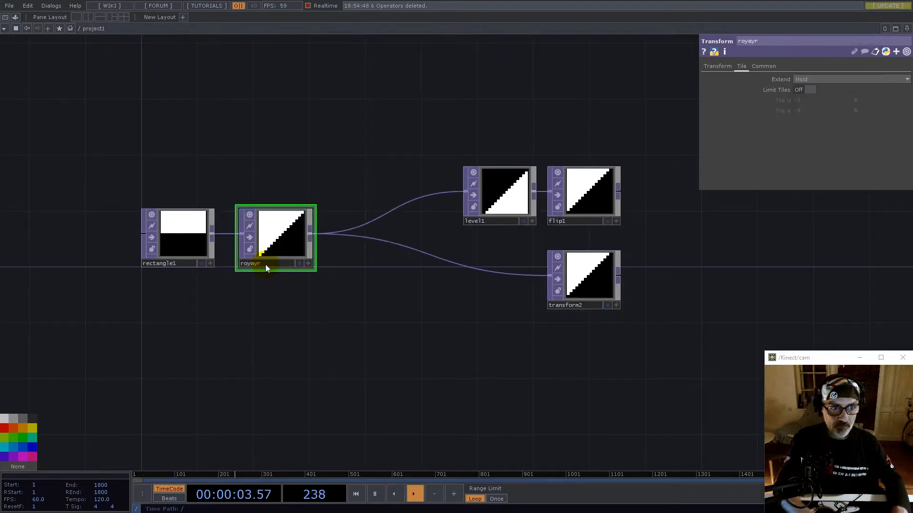
{"action": "left_click", "coordinate": [264, 263]}
{"action": "type", "text": "t"}
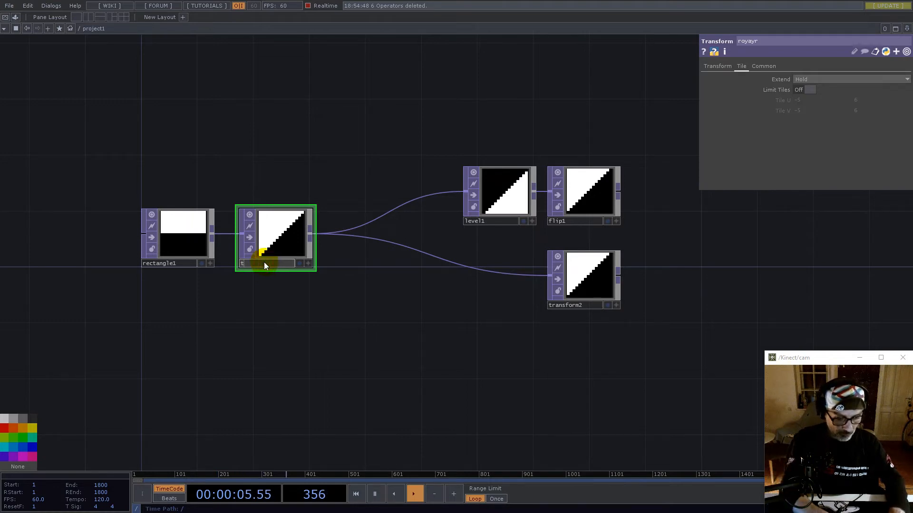
{"action": "type", "text": "otate"}
{"action": "key", "text": "Return"}
Rename the transform2 node as translate
{"action": "left_click", "coordinate": [572, 306]}
{"action": "type", "text": "yt"}
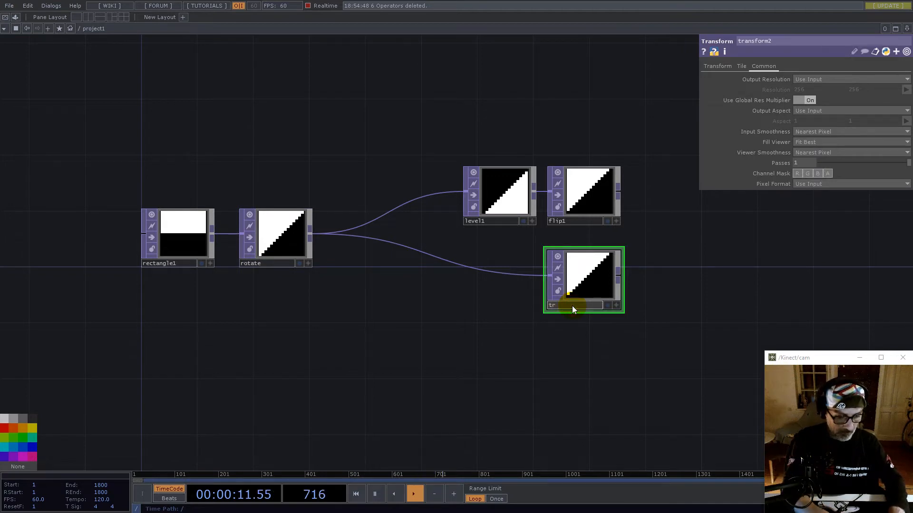
{"action": "type", "text": "anslate"}
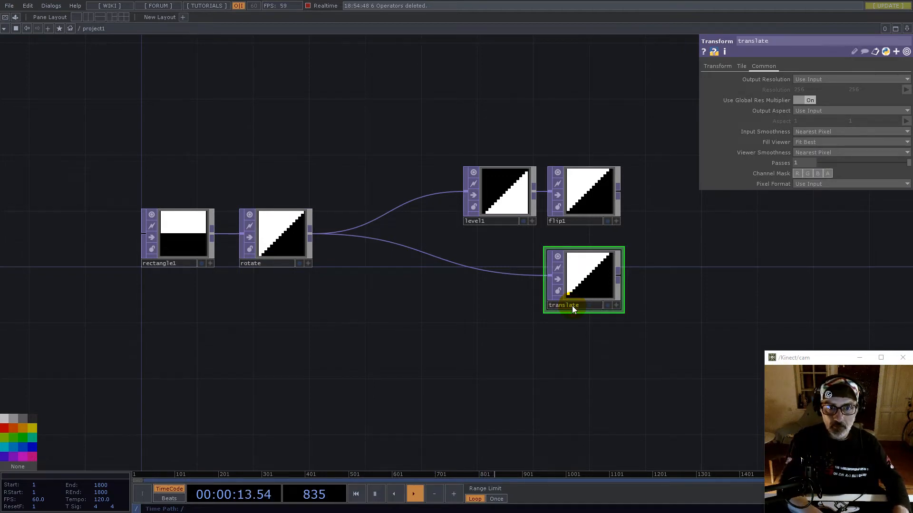
{"action": "key", "text": "Return"}
Duplicate the rotate and translate nodes and place the copies below the originals
{"action": "scroll", "coordinate": [447, 226], "scroll_direction": "down", "scroll_amount": 4}
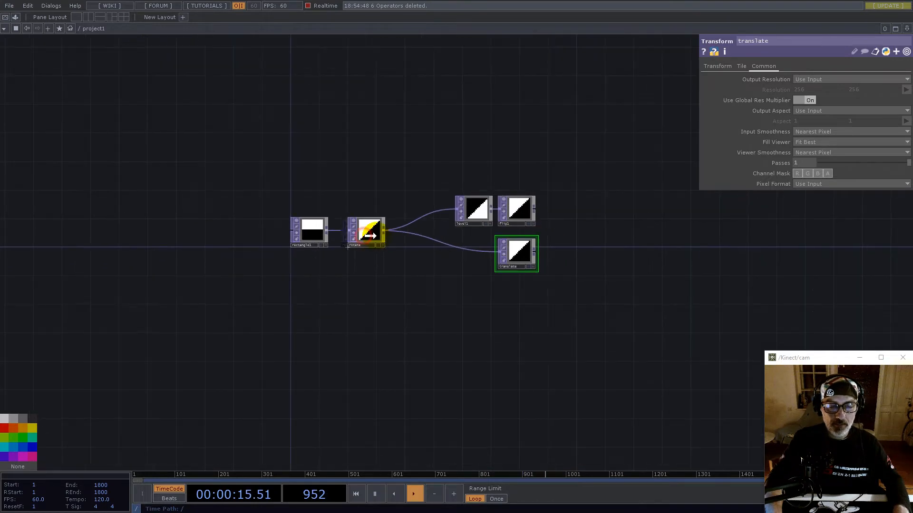
{"action": "scroll", "coordinate": [375, 231], "scroll_direction": "up", "scroll_amount": 5}
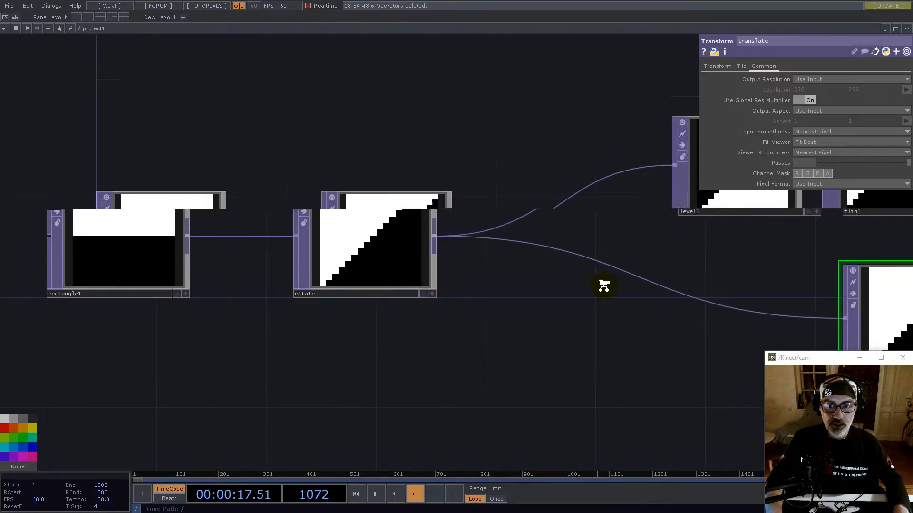
{"action": "scroll", "coordinate": [644, 295], "scroll_direction": "down", "scroll_amount": 2}
{"action": "right_click_drag", "start_coordinate": [751, 359], "coordinate": [497, 282]}
{"action": "key", "text": "ctrl+c"}
{"action": "key", "text": "ctrl+v"}
{"action": "left_click_drag", "start_coordinate": [520, 315], "coordinate": [407, 228]}
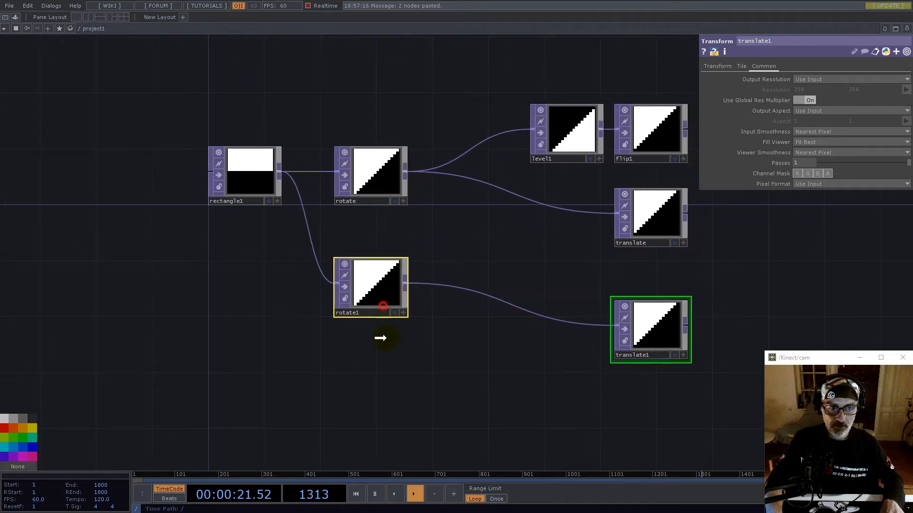
Reorder the copied branch so that rectangle1 feeds translate1 and translate1 feeds rotate1, spreading the nodes apart
{"action": "left_click_drag", "start_coordinate": [255, 184], "coordinate": [208, 212]}
{"action": "left_click_drag", "start_coordinate": [380, 328], "coordinate": [381, 356]}
{"action": "left_click_drag", "start_coordinate": [241, 204], "coordinate": [617, 368]}
{"action": "left_click_drag", "start_coordinate": [632, 368], "coordinate": [342, 274]}
{"action": "left_click_drag", "start_coordinate": [387, 363], "coordinate": [582, 362]}
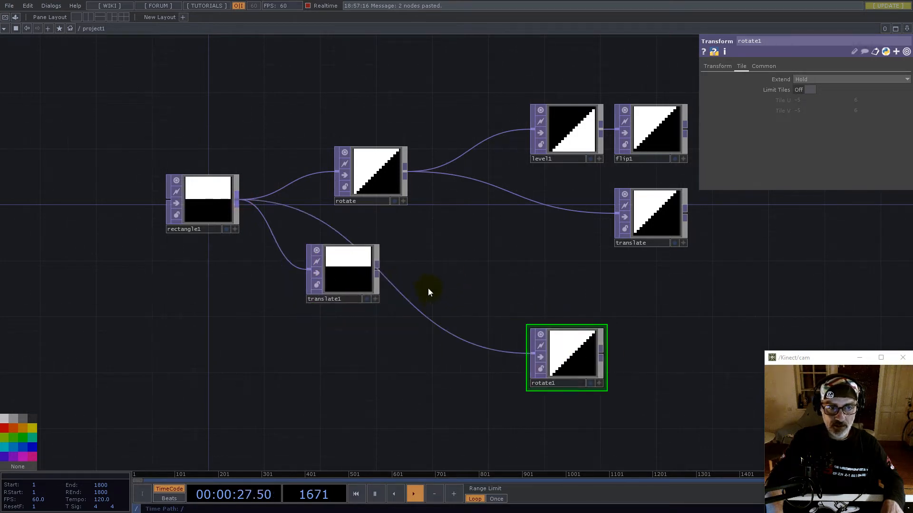
{"action": "left_click_drag", "start_coordinate": [381, 270], "coordinate": [529, 355]}
{"action": "left_click_drag", "start_coordinate": [346, 272], "coordinate": [486, 338]}
{"action": "left_click_drag", "start_coordinate": [577, 361], "coordinate": [679, 342]}
Set rotate1's horizontal pivot to 0.54 and check its diagonal
{"action": "scroll", "coordinate": [679, 342], "scroll_direction": "up", "scroll_amount": 6}
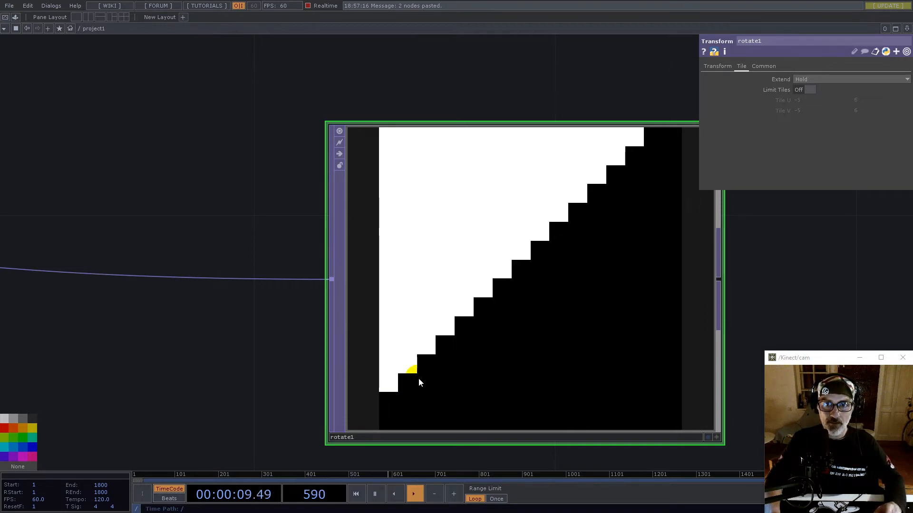
{"action": "left_click", "coordinate": [717, 66]}
{"action": "middle_click_drag", "start_coordinate": [807, 129], "coordinate": [868, 147]}
{"action": "scroll", "coordinate": [556, 176], "scroll_direction": "down", "scroll_amount": 4}
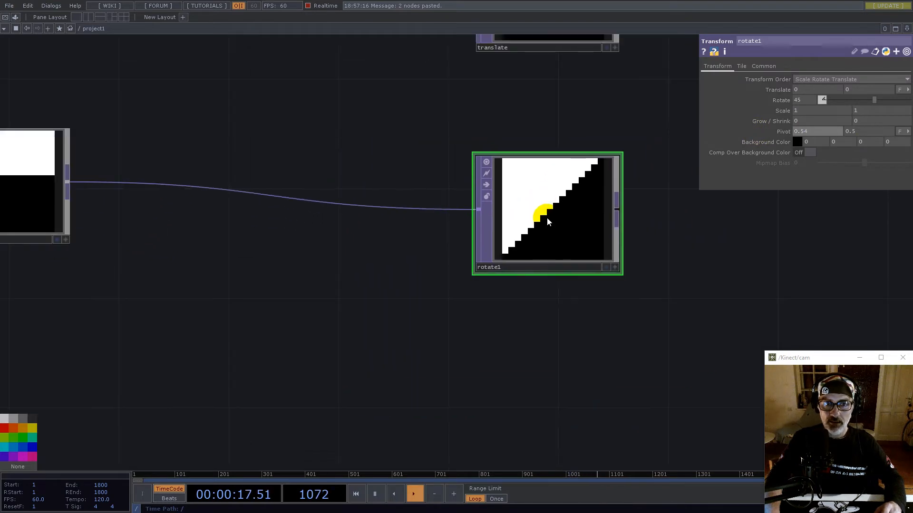
Move translate1 into line with rotate1, directly in front of it
{"action": "scroll", "coordinate": [542, 214], "scroll_direction": "down", "scroll_amount": 5}
{"action": "left_click_drag", "start_coordinate": [355, 204], "coordinate": [409, 214]}
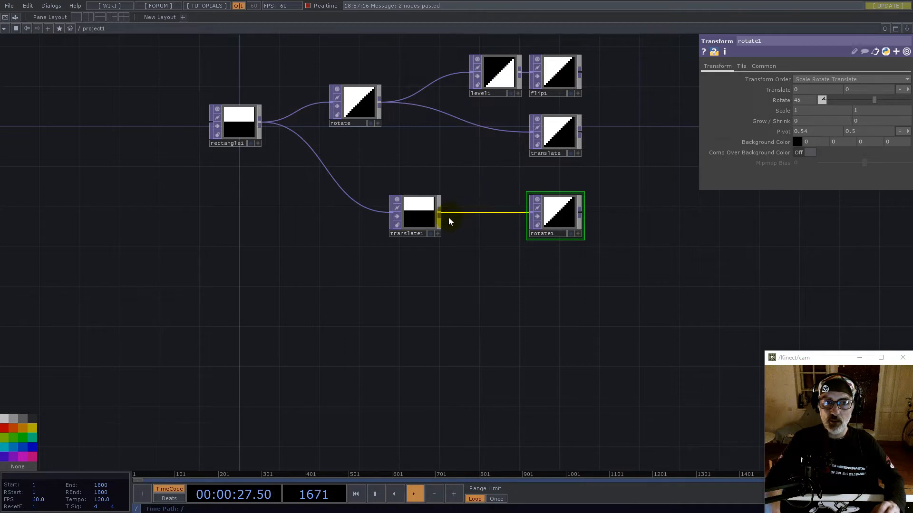
{"action": "left_click_drag", "start_coordinate": [422, 226], "coordinate": [462, 229]}
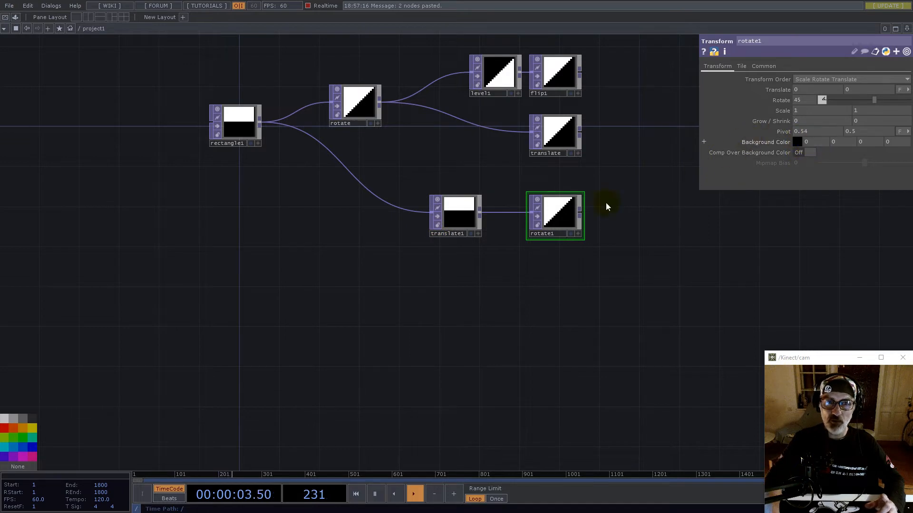
{"action": "left_click_drag", "start_coordinate": [459, 230], "coordinate": [489, 230]}
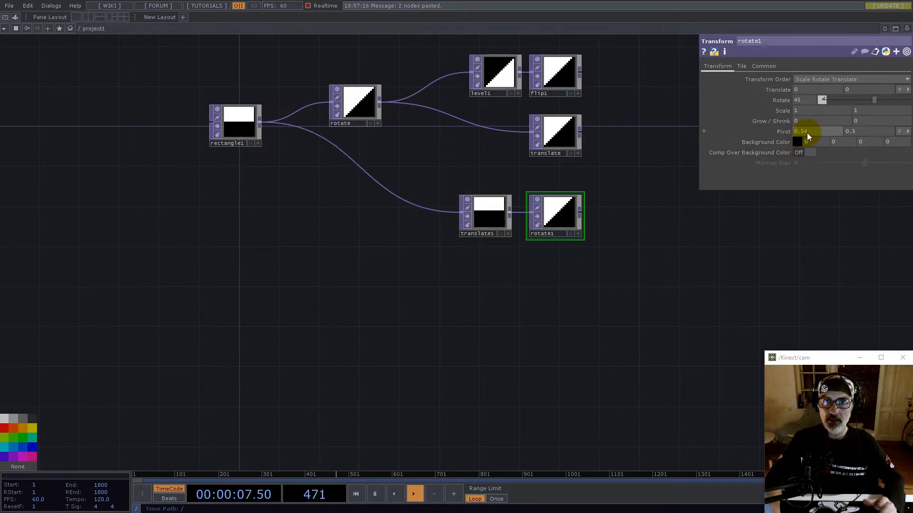
Check the lower corner of rotate1's diagonal, and delete the copied translate1 and rotate1 nodes
{"action": "scroll", "coordinate": [590, 212], "scroll_direction": "up", "scroll_amount": 5}
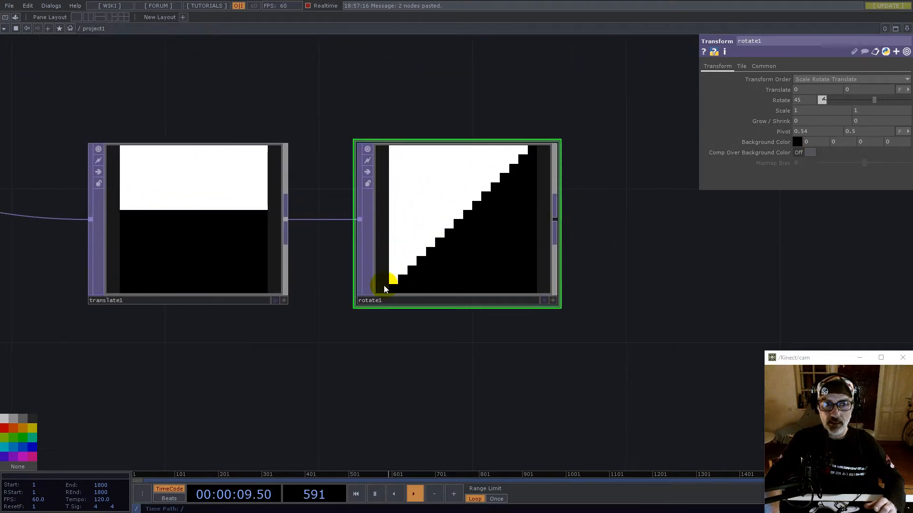
{"action": "scroll", "coordinate": [384, 289], "scroll_direction": "up", "scroll_amount": 3}
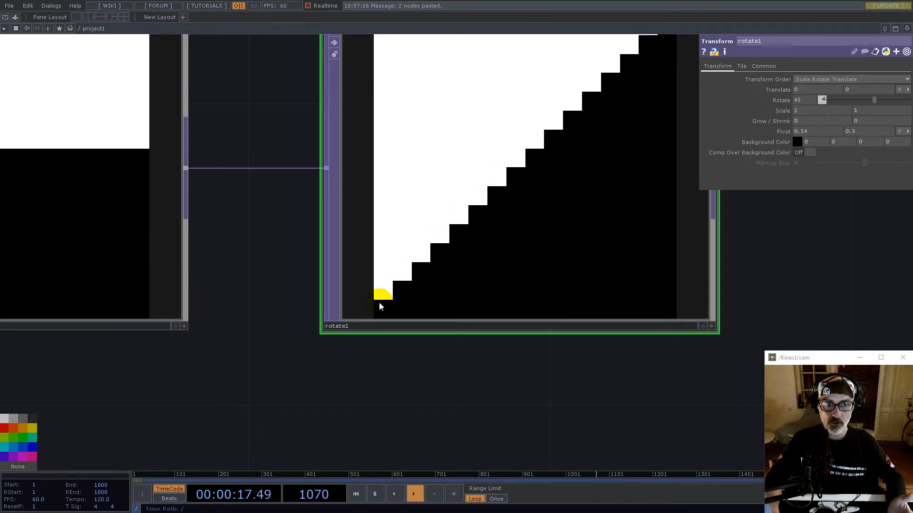
{"action": "scroll", "coordinate": [569, 140], "scroll_direction": "down", "scroll_amount": 4}
{"action": "scroll", "coordinate": [569, 140], "scroll_direction": "down", "scroll_amount": 6}
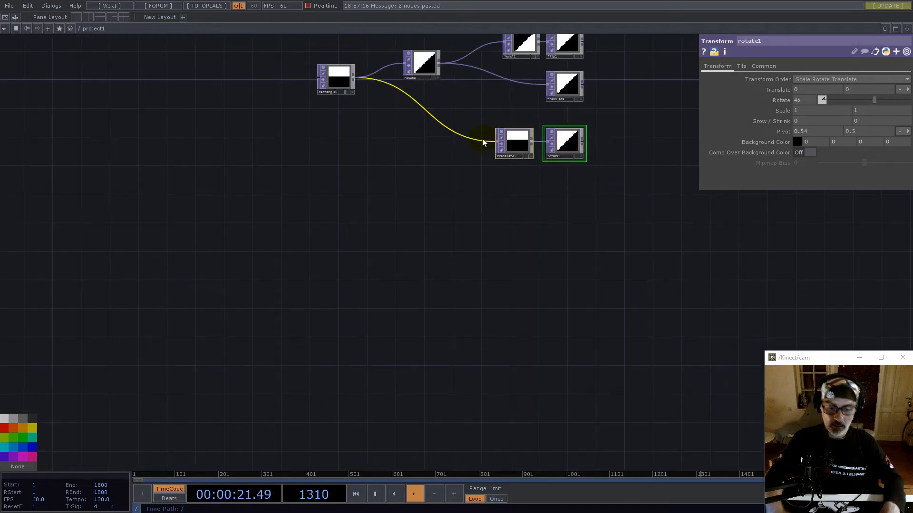
{"action": "key", "text": "Delete"}
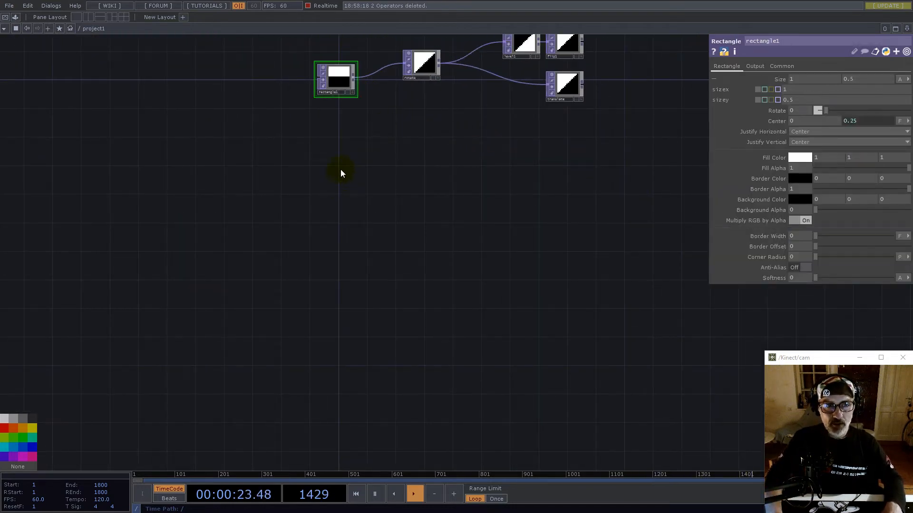
Create a Constant TOP below the rotate node and feed it from rectangle1
{"action": "double_click", "coordinate": [365, 183]}
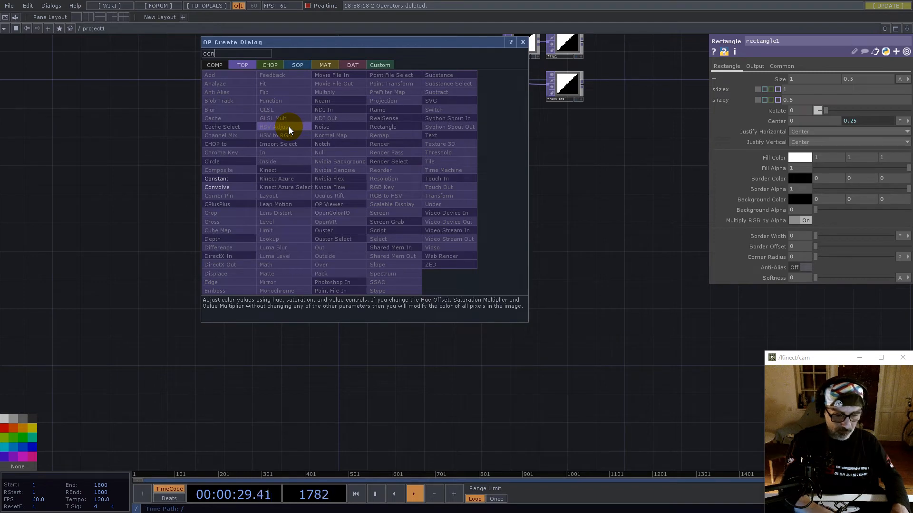
{"action": "left_click", "coordinate": [227, 177]}
{"action": "left_click", "coordinate": [406, 177]}
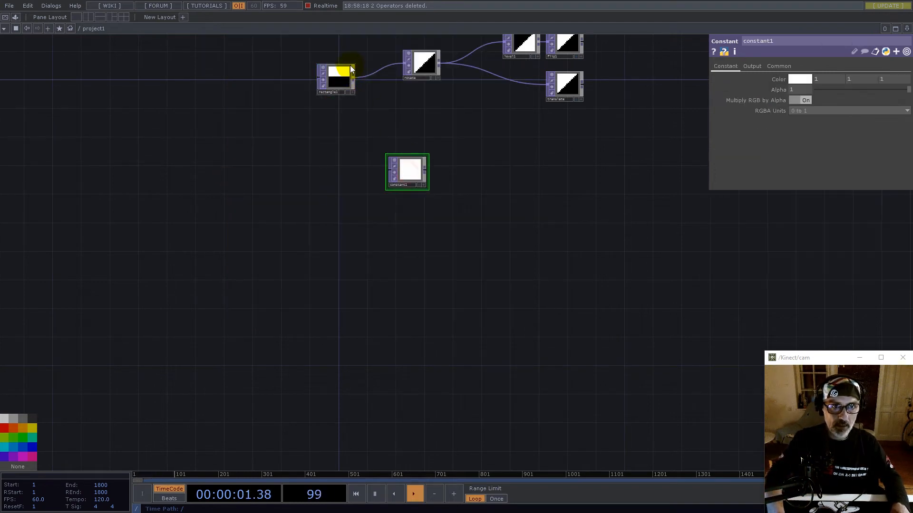
{"action": "scroll", "coordinate": [354, 80], "scroll_direction": "up", "scroll_amount": 3}
{"action": "mouse_move", "coordinate": [354, 80]}
{"action": "left_mouse_down"}
{"action": "mouse_move", "coordinate": [416, 154]}
{"action": "mouse_move", "coordinate": [389, 183]}
{"action": "left_mouse_up"}
{"action": "left_click_drag", "start_coordinate": [457, 272], "coordinate": [470, 202]}
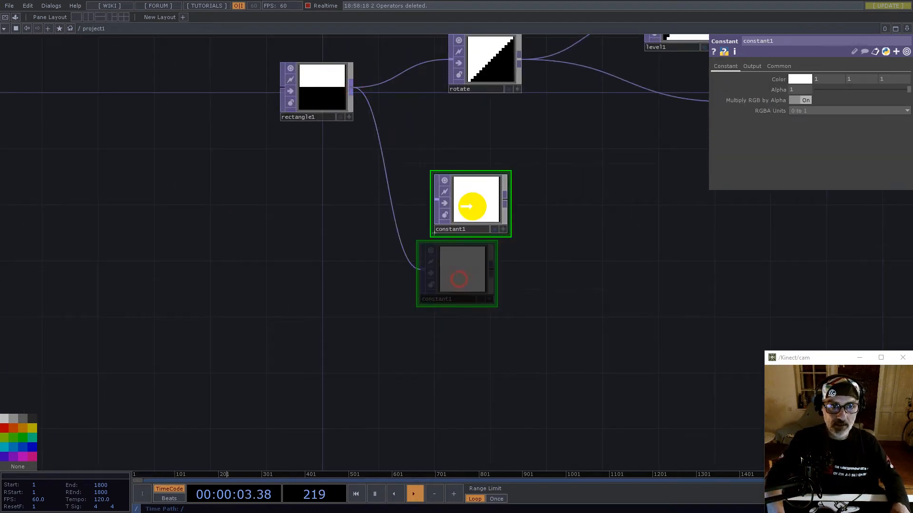
{"action": "scroll", "coordinate": [476, 196], "scroll_direction": "up", "scroll_amount": 3}
{"action": "middle_click_drag", "start_coordinate": [477, 196], "coordinate": [506, 112]}
{"action": "left_click_drag", "start_coordinate": [505, 112], "coordinate": [307, 259]}
{"action": "left_click", "coordinate": [310, 261]}
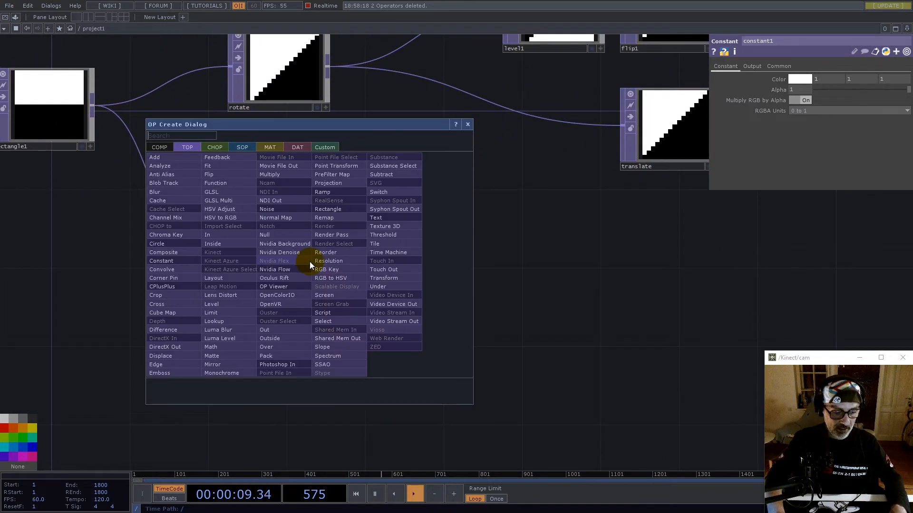
{"action": "type", "text": "tr"}
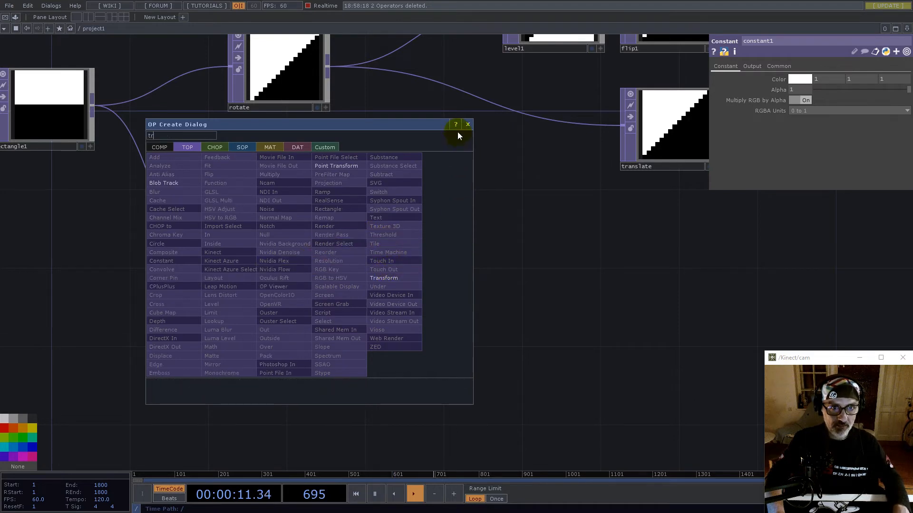
{"action": "key", "text": "Escape"}
Duplicate the translate node, place the copy beside constant1 and feed it from constant1
{"action": "key", "text": "h"}
{"action": "left_click", "coordinate": [490, 196]}
{"action": "key", "text": "ctrl+c"}
{"action": "key", "text": "ctrl+v"}
{"action": "left_click", "coordinate": [386, 264]}
{"action": "left_click_drag", "start_coordinate": [310, 262], "coordinate": [379, 272]}
{"action": "left_click_drag", "start_coordinate": [391, 274], "coordinate": [354, 267]}
{"action": "scroll", "coordinate": [354, 268], "scroll_direction": "up", "scroll_amount": 8}
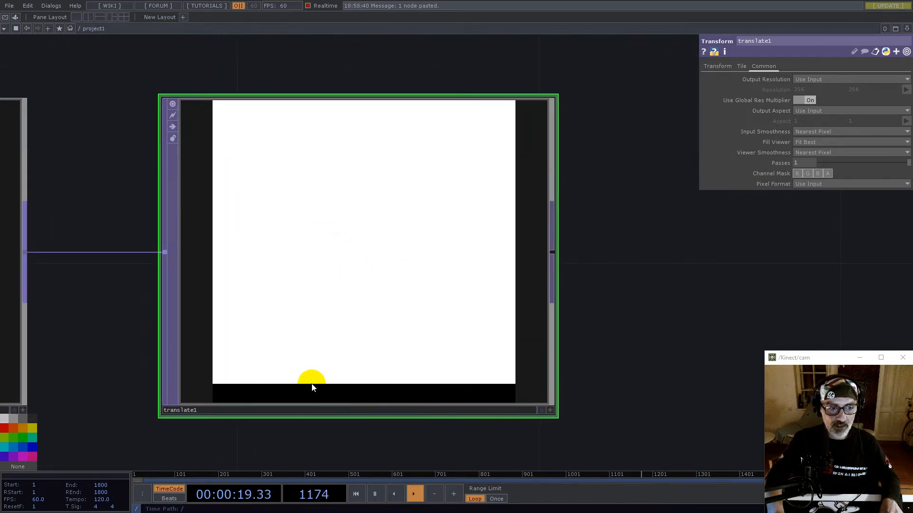
{"action": "scroll", "coordinate": [341, 193], "scroll_direction": "down", "scroll_amount": 6}
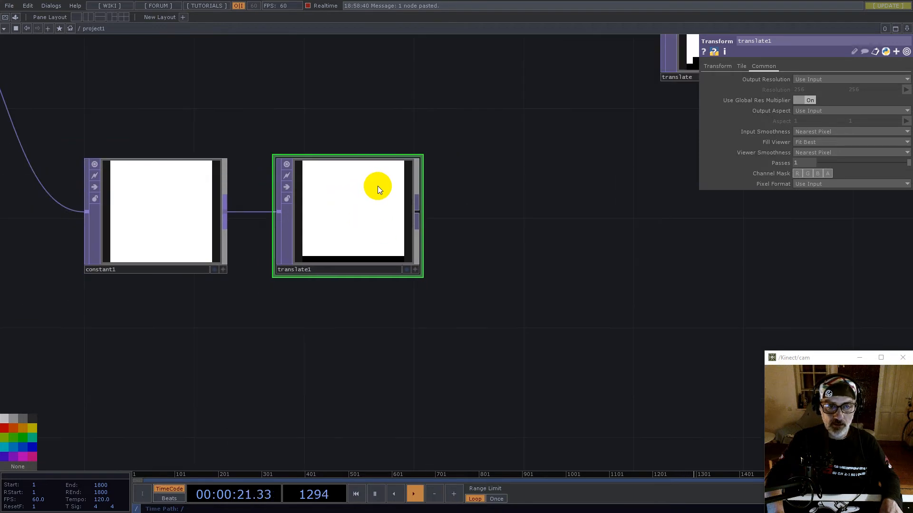
Duplicate the rotate node, place the copy after translate1 and feed it from translate1
{"action": "scroll", "coordinate": [404, 230], "scroll_direction": "down", "scroll_amount": 5}
{"action": "left_click_drag", "start_coordinate": [377, 142], "coordinate": [289, 196]}
{"action": "left_click", "coordinate": [246, 121]}
{"action": "key", "text": "ctrl+c"}
{"action": "key", "text": "ctrl+v"}
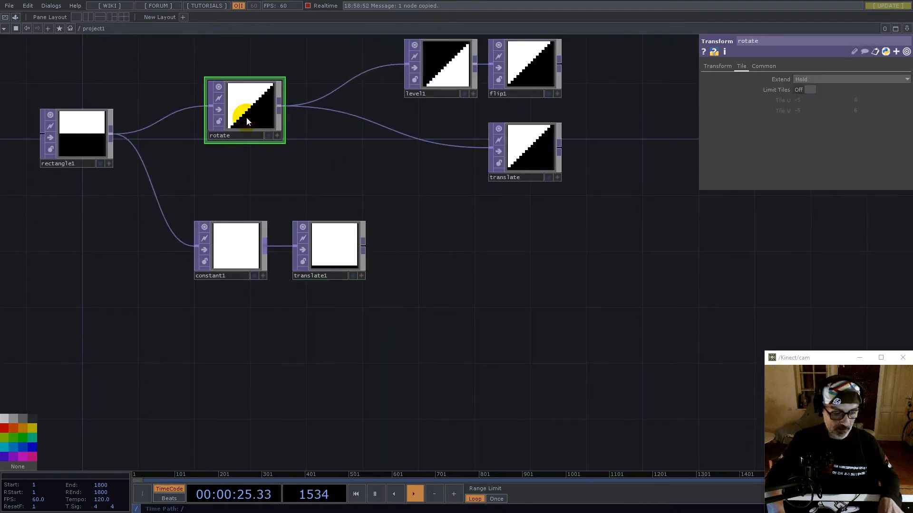
{"action": "left_click_drag", "start_coordinate": [247, 168], "coordinate": [440, 255]}
{"action": "left_click_drag", "start_coordinate": [361, 244], "coordinate": [441, 256]}
{"action": "scroll", "coordinate": [442, 260], "scroll_direction": "up", "scroll_amount": 5}
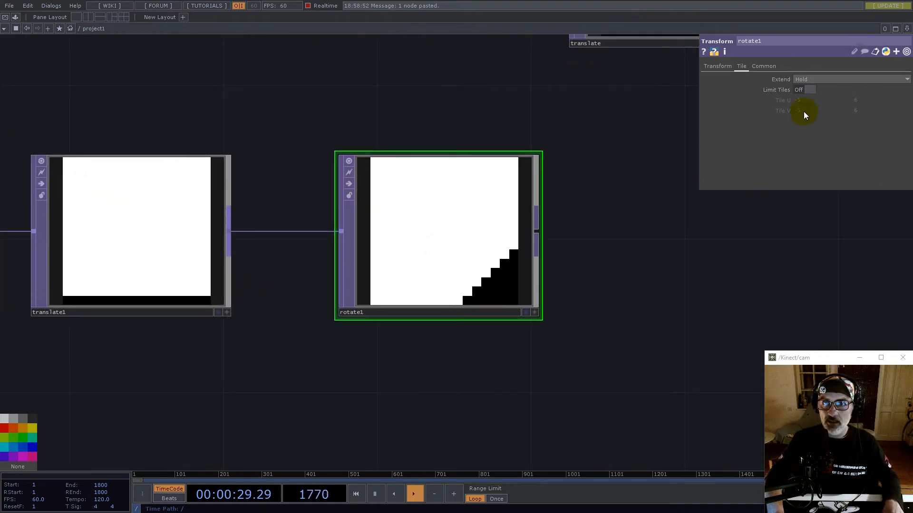
Set rotate1's pivot to 0.03 horizontally and 0 vertically
{"action": "left_click", "coordinate": [717, 66]}
{"action": "left_click_drag", "start_coordinate": [812, 133], "coordinate": [730, 132]}
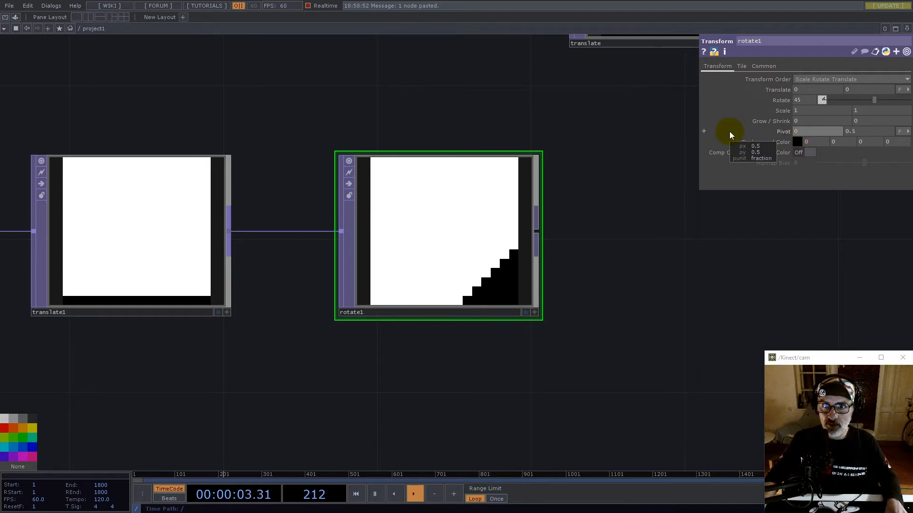
{"action": "key", "text": "Tab"}
{"action": "type", "text": "0"}
{"action": "key", "text": "Return"}
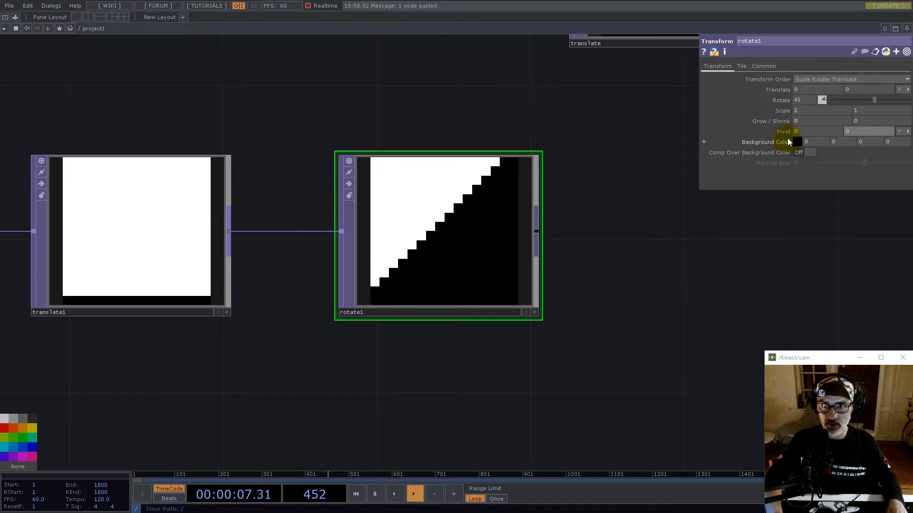
{"action": "mouse_move", "coordinate": [801, 132]}
{"action": "middle_mouse_down"}
{"action": "mouse_move", "coordinate": [842, 139]}
{"action": "mouse_move", "coordinate": [821, 157]}
{"action": "mouse_move", "coordinate": [870, 157]}
{"action": "mouse_move", "coordinate": [800, 132]}
{"action": "middle_mouse_up"}
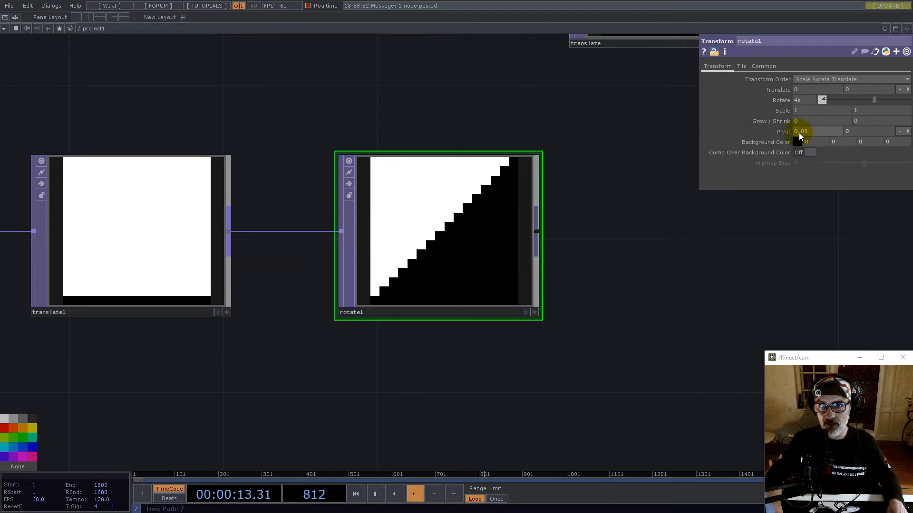
Examine the network from rectangle1 onward and the edge between white and black in translate1
{"action": "key", "text": "h"}
{"action": "left_click", "coordinate": [432, 267]}
{"action": "scroll", "coordinate": [432, 267], "scroll_direction": "up", "scroll_amount": 6}
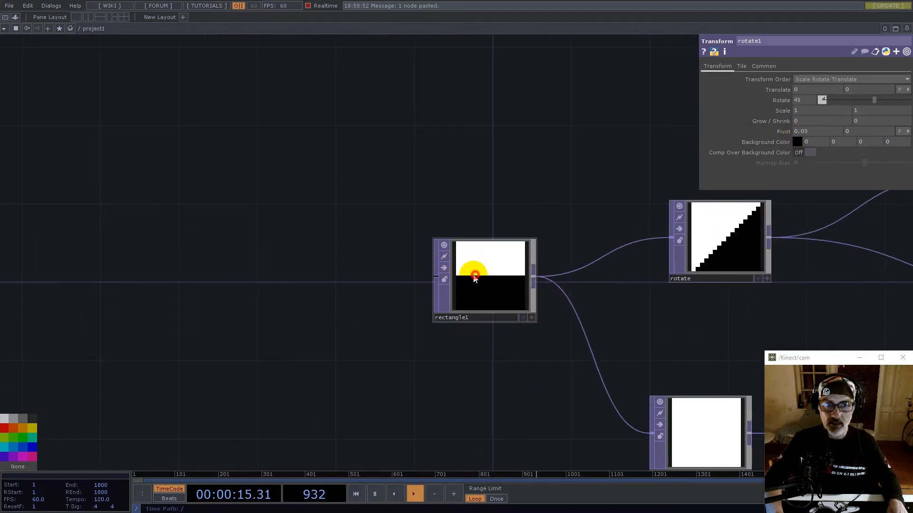
{"action": "left_click_drag", "start_coordinate": [291, 160], "coordinate": [75, 162]}
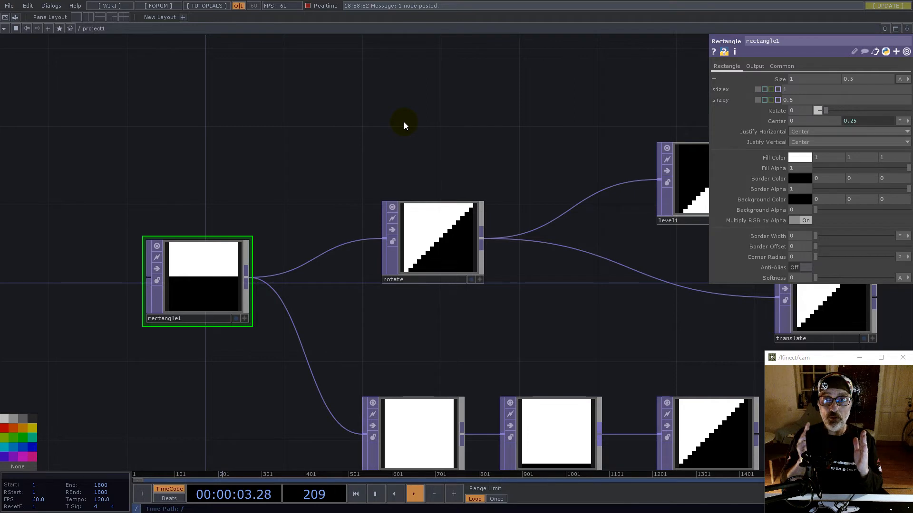
{"action": "scroll", "coordinate": [412, 131], "scroll_direction": "down", "scroll_amount": 2}
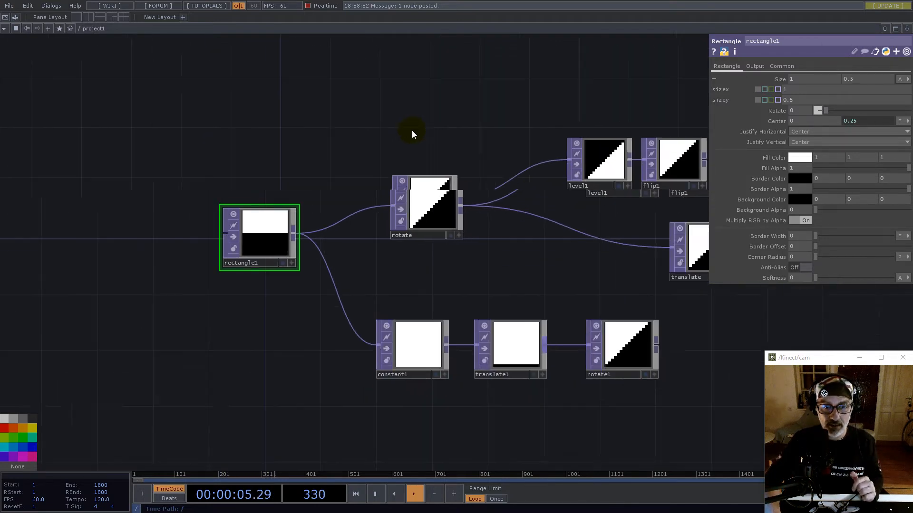
{"action": "scroll", "coordinate": [465, 295], "scroll_direction": "up", "scroll_amount": 10}
{"action": "scroll", "coordinate": [455, 423], "scroll_direction": "up", "scroll_amount": 10}
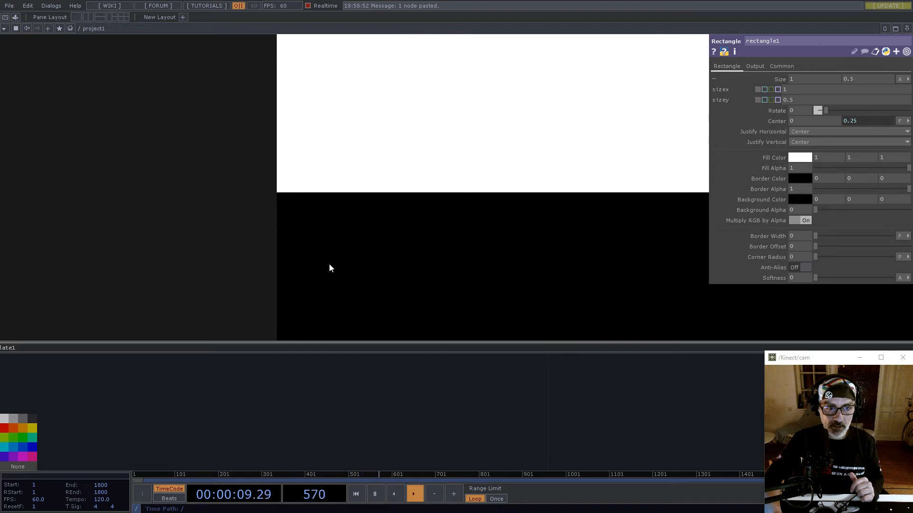
{"action": "left_click", "coordinate": [333, 264]}
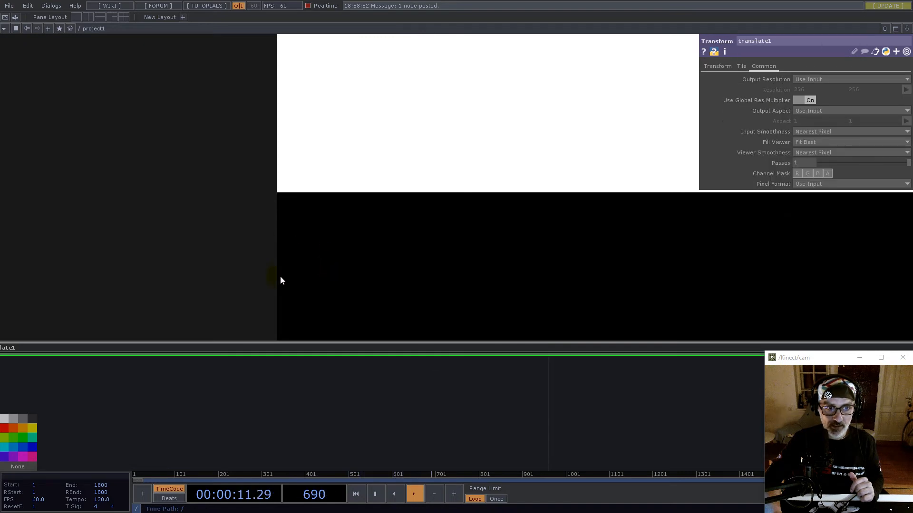
{"action": "scroll", "coordinate": [332, 287], "scroll_direction": "down", "scroll_amount": 10}
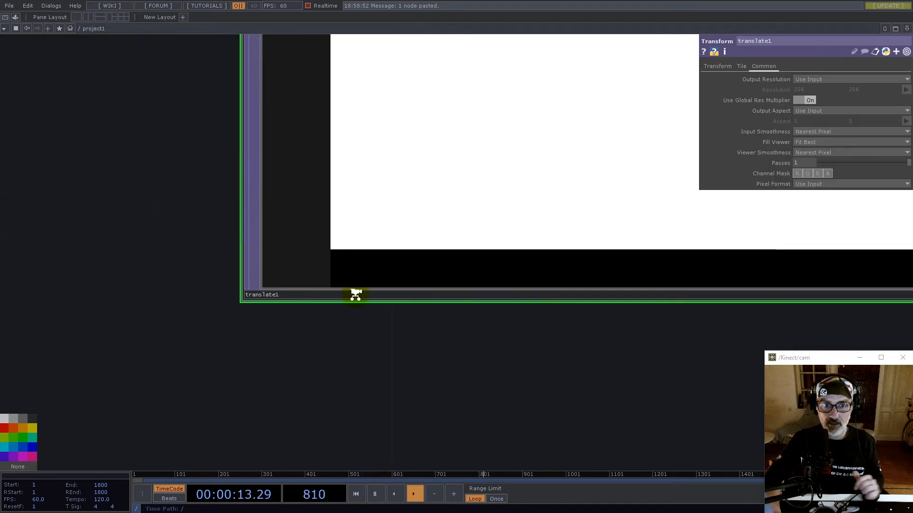
{"action": "left_click_drag", "start_coordinate": [222, 147], "coordinate": [280, 204]}
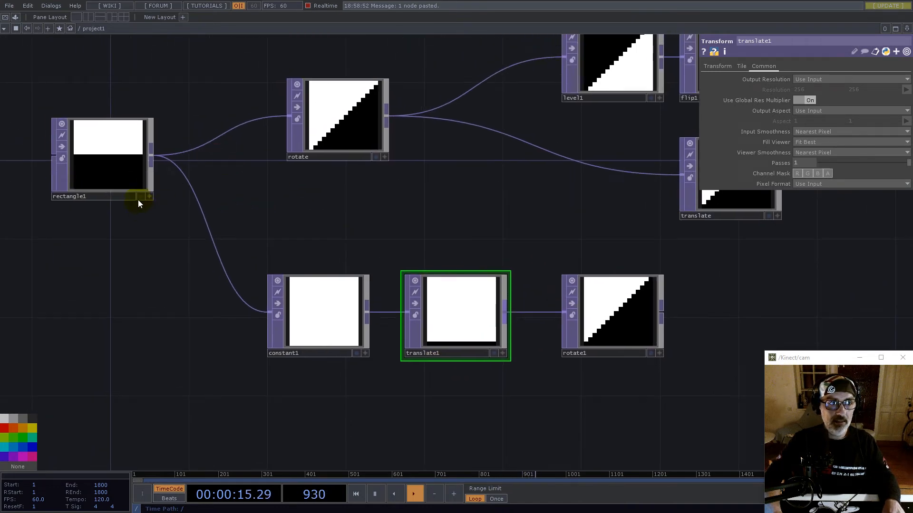
Reference rectangle1's width resolution parameter in both pivot values of rotate1
{"action": "left_click", "coordinate": [122, 150]}
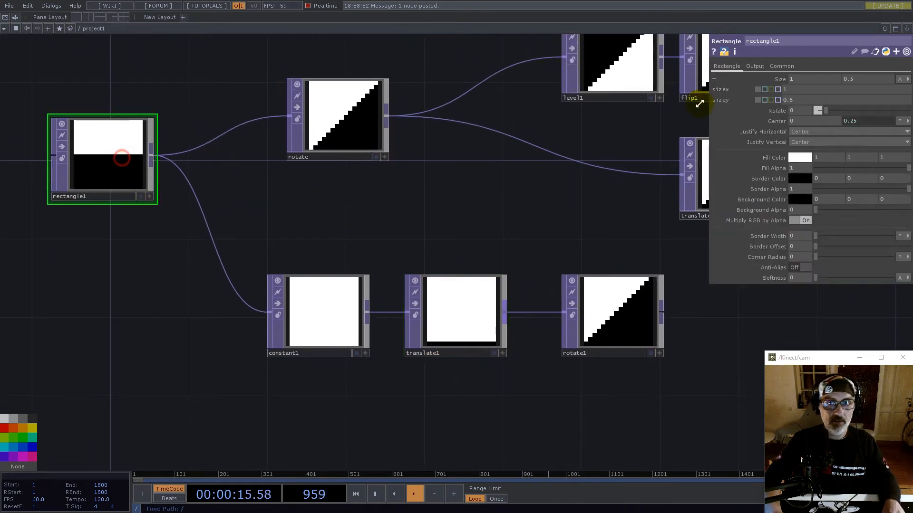
{"action": "left_click", "coordinate": [780, 65]}
{"action": "left_click", "coordinate": [772, 91]}
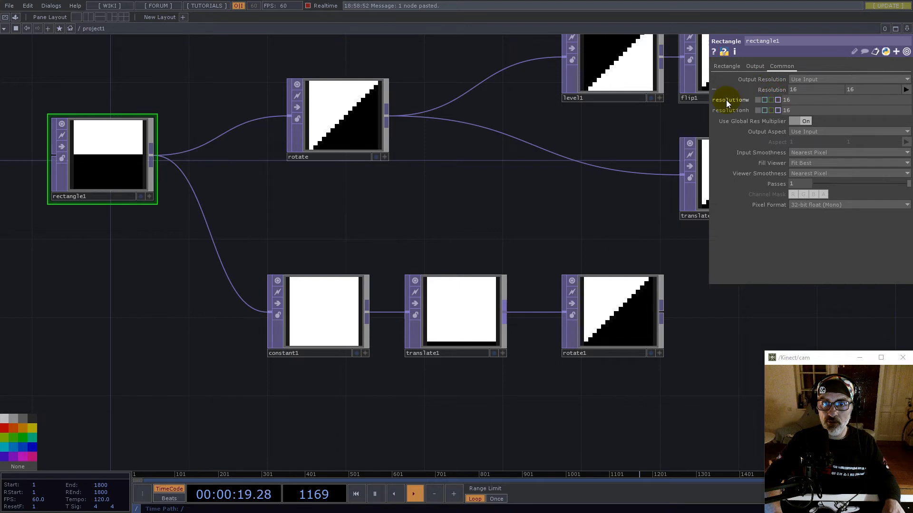
{"action": "left_click", "coordinate": [608, 338]}
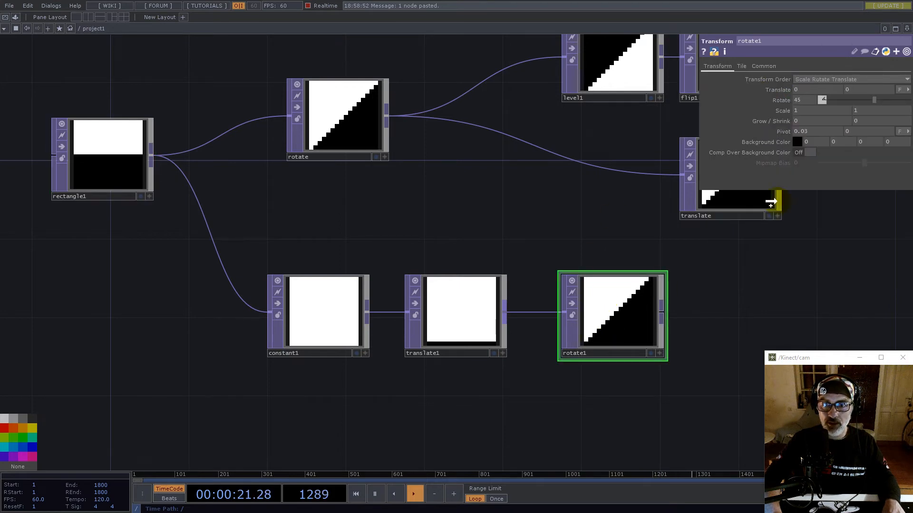
{"action": "right_click", "coordinate": [784, 131]}
{"action": "left_click", "coordinate": [816, 138]}
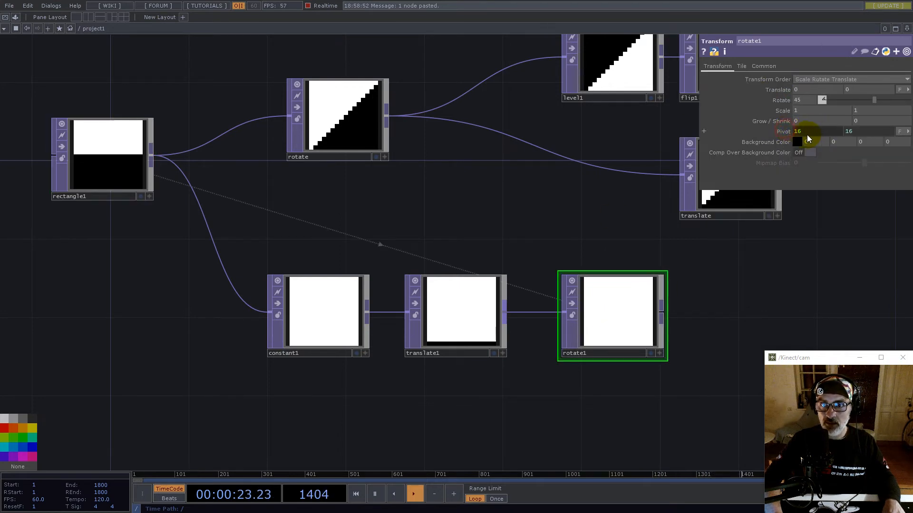
Change both of rotate1's pivot expressions to 1/op('rectangle1').par.resolutionw/2
{"action": "left_click", "coordinate": [783, 131]}
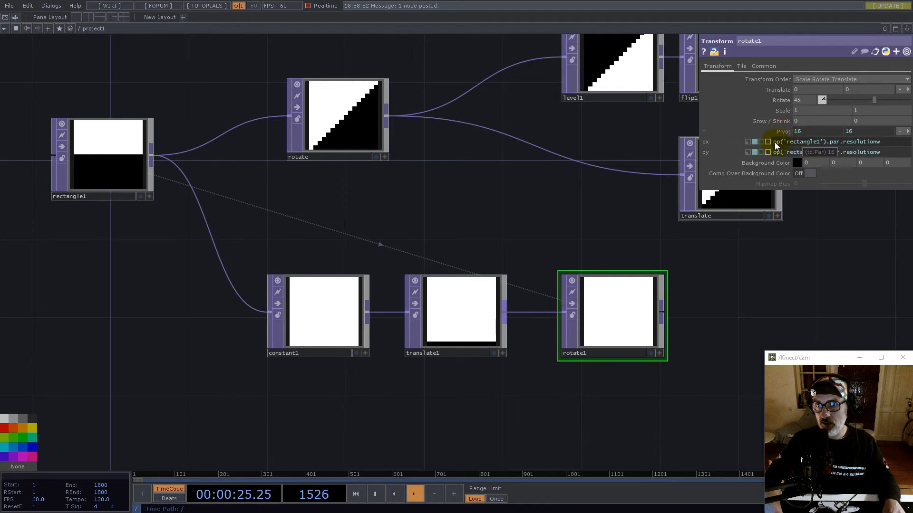
{"action": "left_click", "coordinate": [774, 142]}
{"action": "type", "text": "1/"}
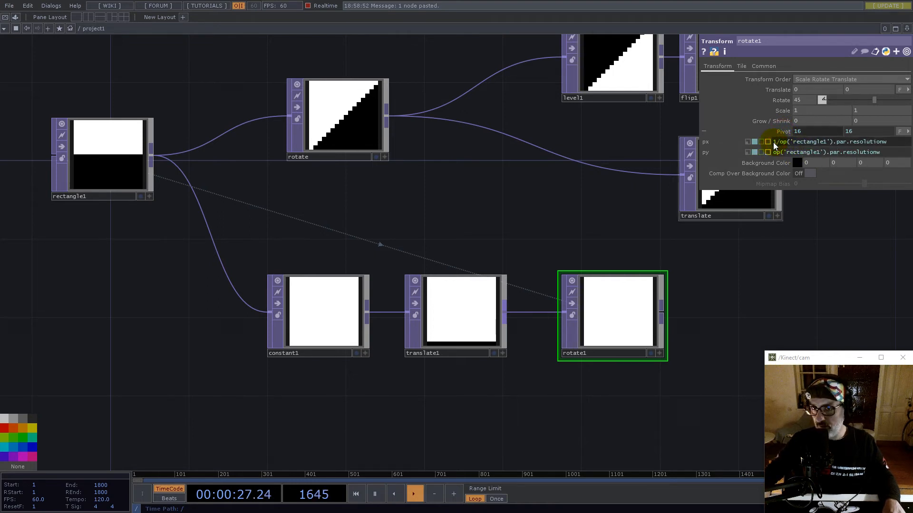
{"action": "left_click", "coordinate": [773, 152]}
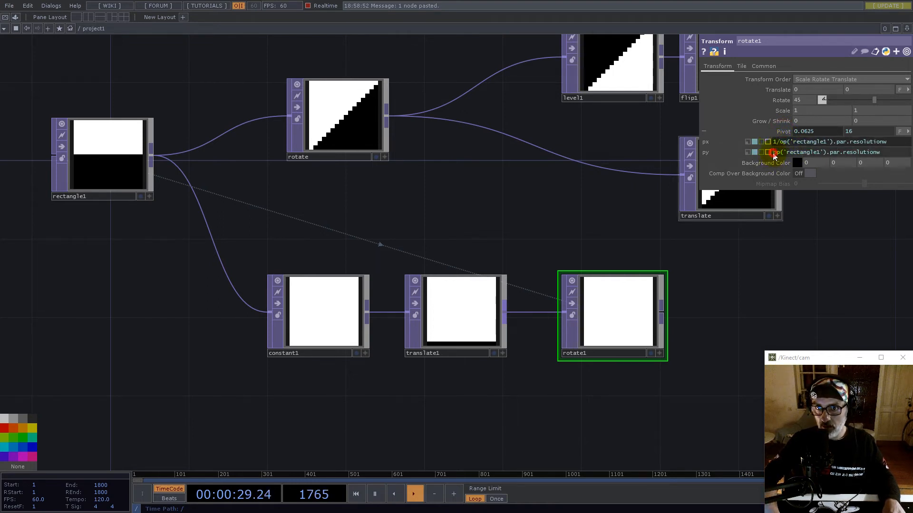
{"action": "type", "text": "1/"}
{"action": "key", "text": "Return"}
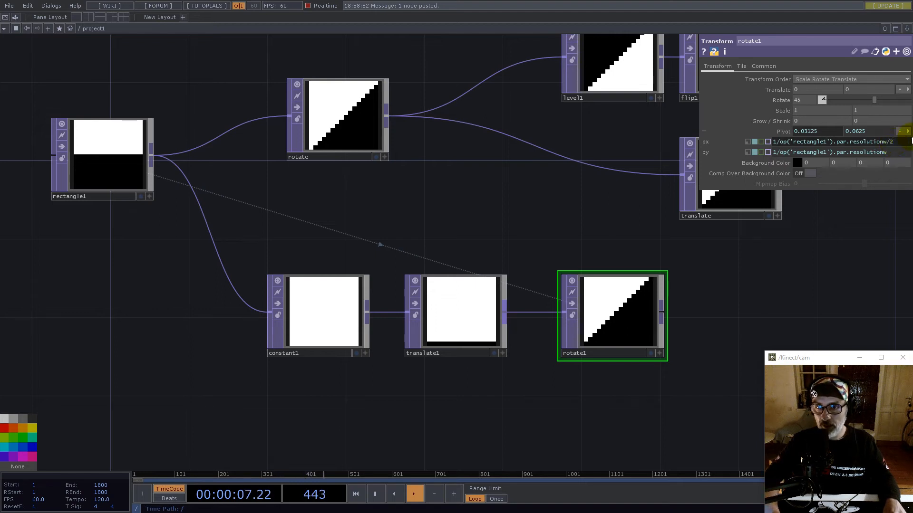
{"action": "left_click", "coordinate": [893, 155]}
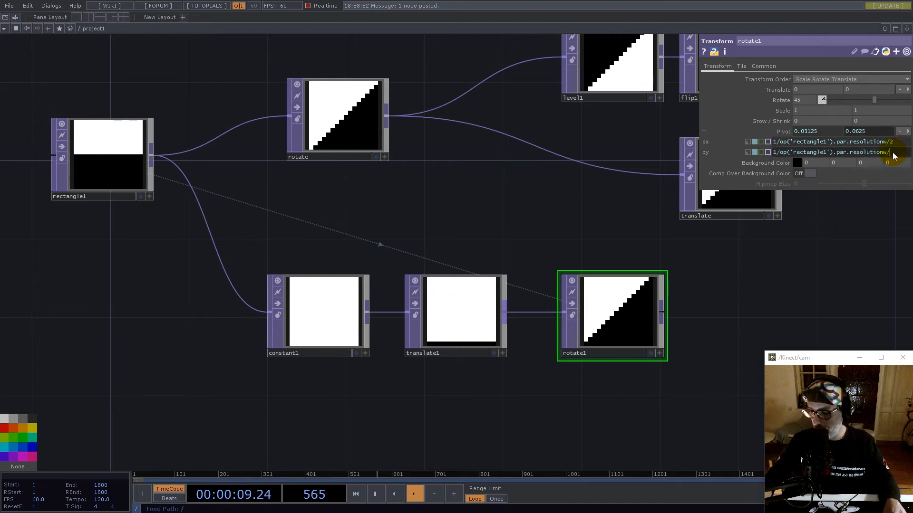
Check rotate1's stepped diagonal and move the node farther from translate1, directly below the translate node
{"action": "scroll", "coordinate": [649, 310], "scroll_direction": "up", "scroll_amount": 4}
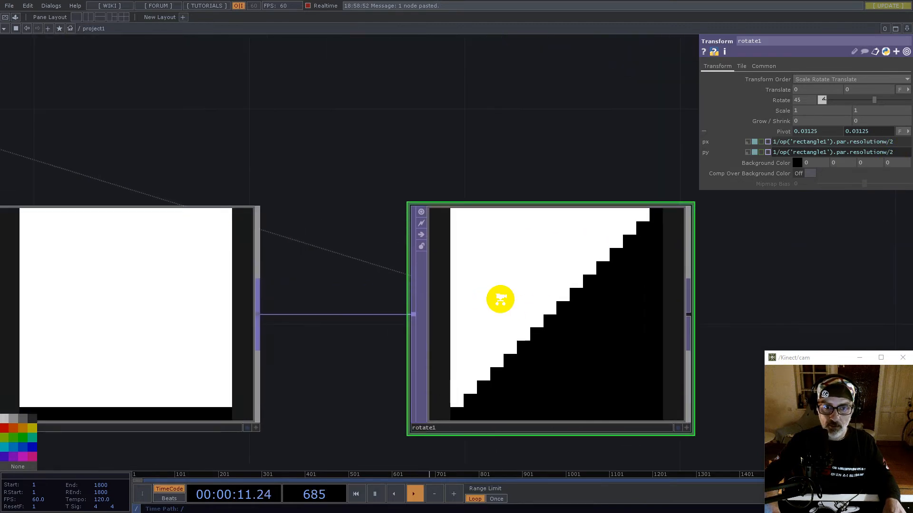
{"action": "scroll", "coordinate": [499, 299], "scroll_direction": "down", "scroll_amount": 4}
{"action": "left_click_drag", "start_coordinate": [509, 317], "coordinate": [621, 310]}
{"action": "scroll", "coordinate": [492, 210], "scroll_direction": "down", "scroll_amount": 5}
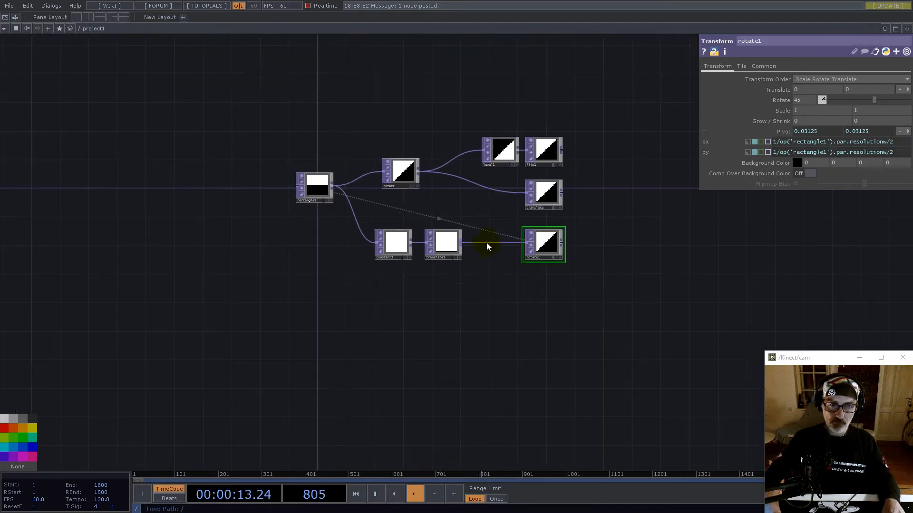
Examine the black pixel row along the lower edge of translate1
{"action": "scroll", "coordinate": [486, 279], "scroll_direction": "up", "scroll_amount": 2}
{"action": "scroll", "coordinate": [436, 235], "scroll_direction": "up", "scroll_amount": 8}
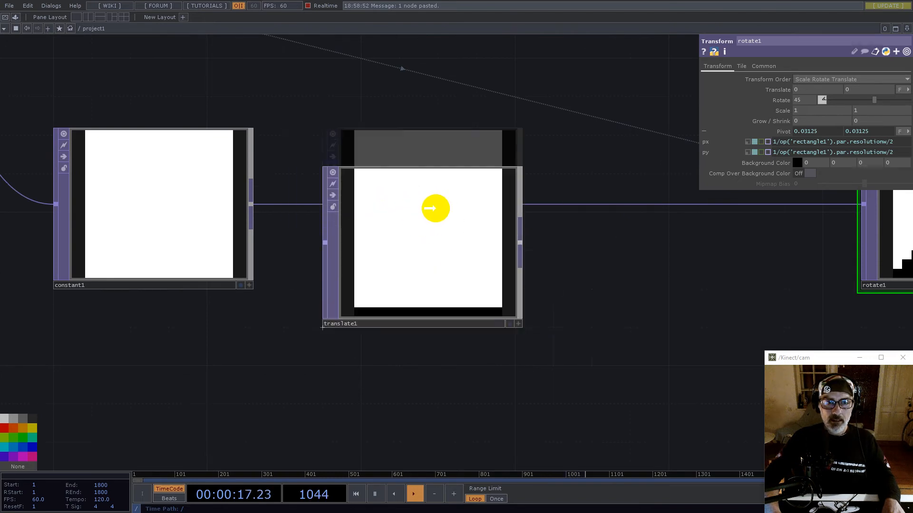
{"action": "scroll", "coordinate": [451, 220], "scroll_direction": "up", "scroll_amount": 6}
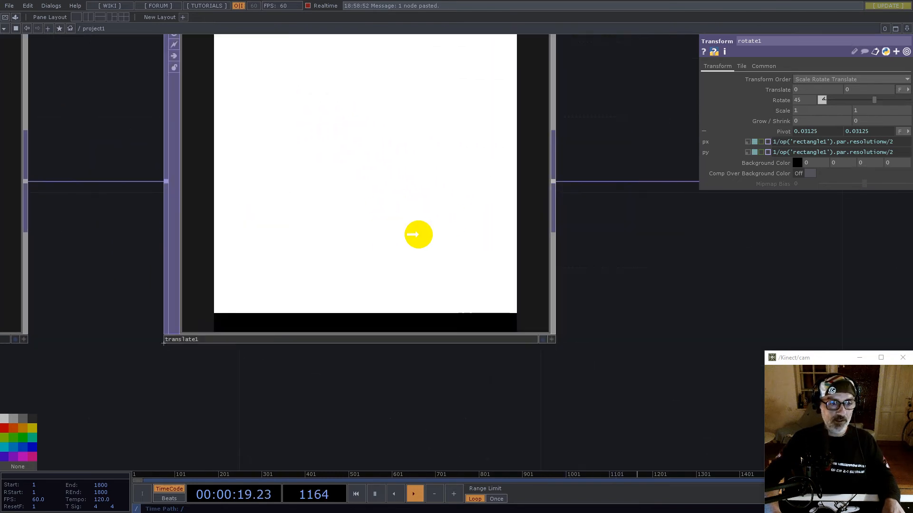
{"action": "scroll", "coordinate": [416, 223], "scroll_direction": "down", "scroll_amount": 3}
{"action": "scroll", "coordinate": [256, 304], "scroll_direction": "up", "scroll_amount": 3}
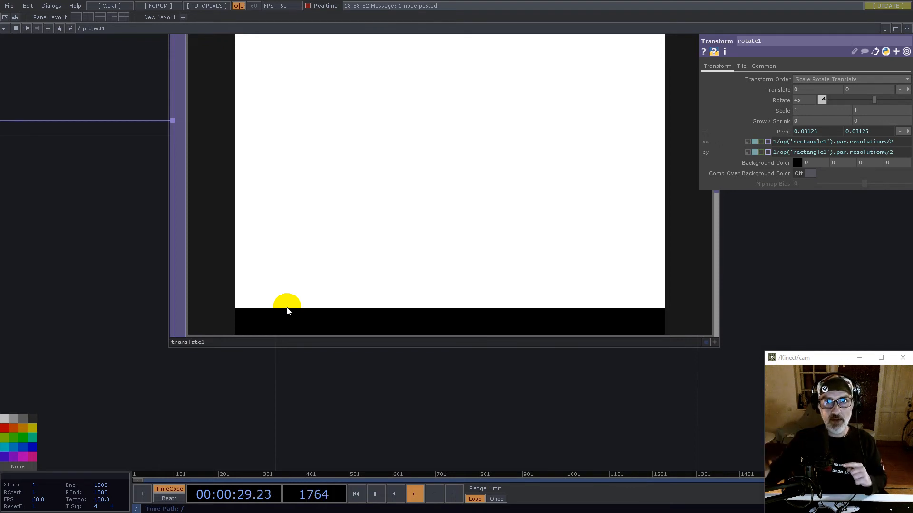
{"action": "scroll", "coordinate": [444, 251], "scroll_direction": "down", "scroll_amount": 6}
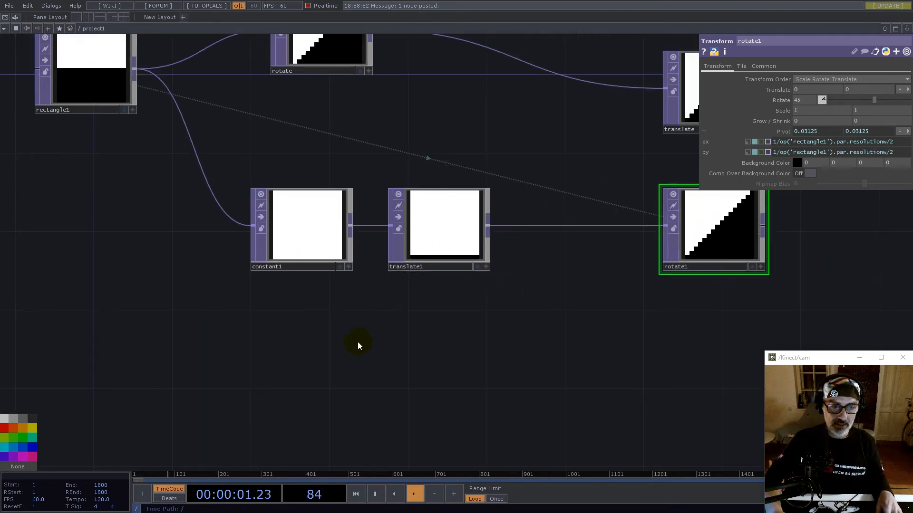
Add a Ramp TOP in the empty network space below constant1
{"action": "double_click", "coordinate": [343, 368]}
{"action": "type", "text": "RAM"}
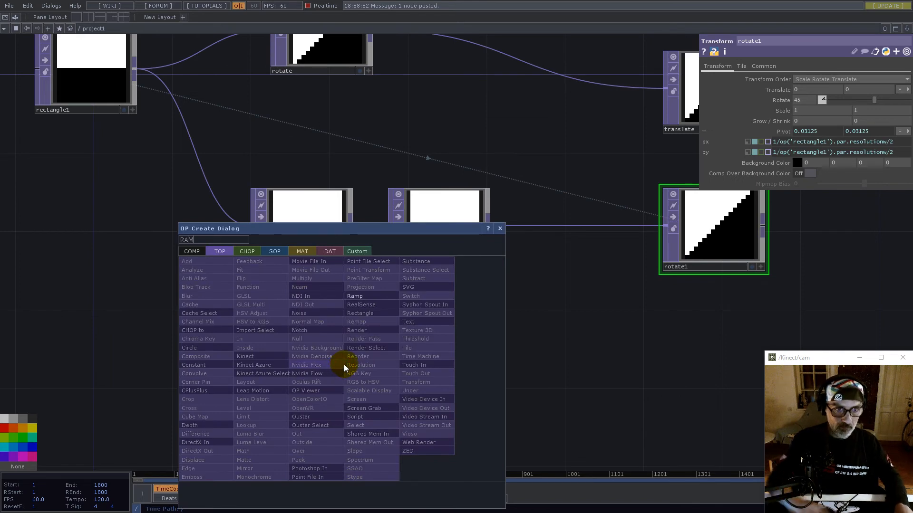
{"action": "left_click", "coordinate": [354, 296]}
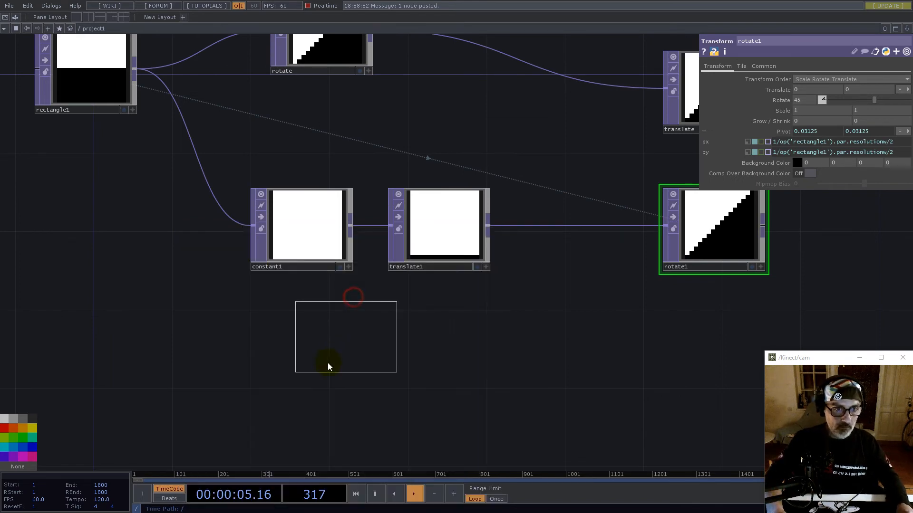
{"action": "left_click", "coordinate": [320, 389]}
Reference rectangle1's width resolution in ramp1's resolution width and set ramp1's resolution height to 1
{"action": "scroll", "coordinate": [442, 389], "scroll_direction": "down", "scroll_amount": 3}
{"action": "left_click", "coordinate": [281, 229]}
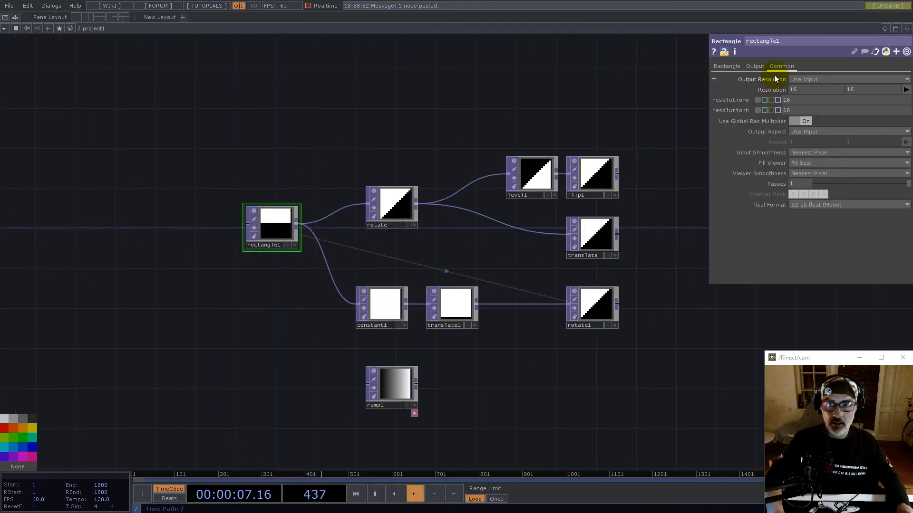
{"action": "left_click", "coordinate": [382, 396]}
{"action": "left_click_drag", "start_coordinate": [771, 67], "coordinate": [802, 91]}
{"action": "left_click", "coordinate": [811, 90]}
{"action": "left_click", "coordinate": [864, 89]}
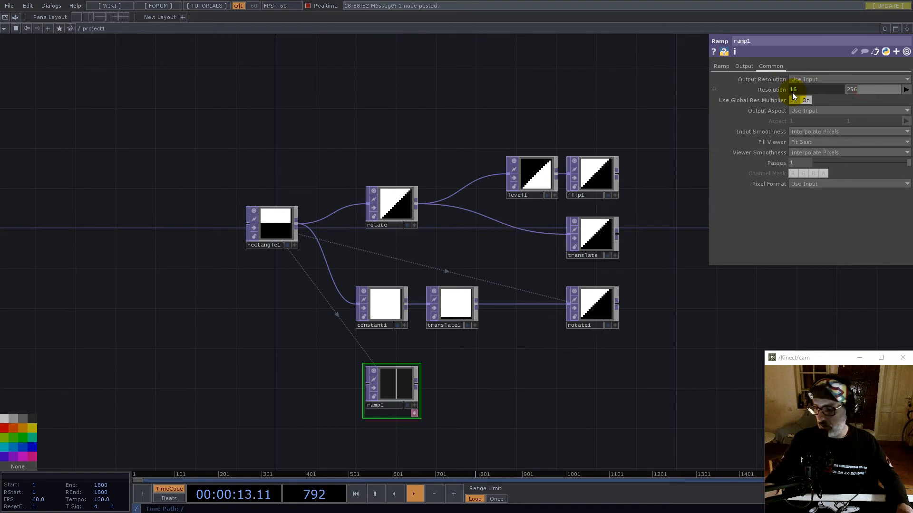
Set ramp1's input and viewer smoothness to Nearest Pixel and its pixel format to 32-bit float (Mono)
{"action": "left_click", "coordinate": [808, 132]}
{"action": "left_click", "coordinate": [807, 141]}
{"action": "left_click", "coordinate": [810, 155]}
{"action": "left_click", "coordinate": [810, 162]}
{"action": "left_click", "coordinate": [808, 184]}
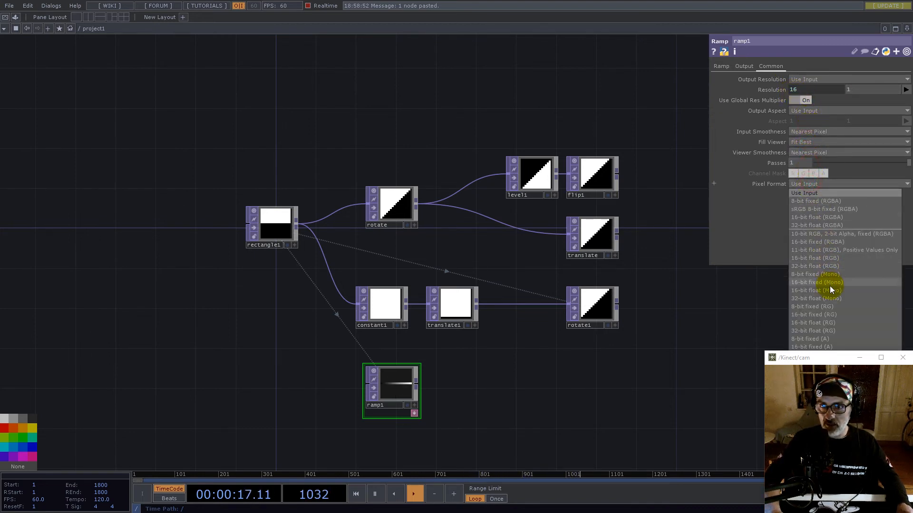
{"action": "left_click", "coordinate": [830, 299]}
Shorten the ramp1 node to a flat strip
{"action": "left_click_drag", "start_coordinate": [418, 367], "coordinate": [397, 402]}
{"action": "left_click", "coordinate": [398, 399]}
{"action": "scroll", "coordinate": [427, 384], "scroll_direction": "up", "scroll_amount": 5}
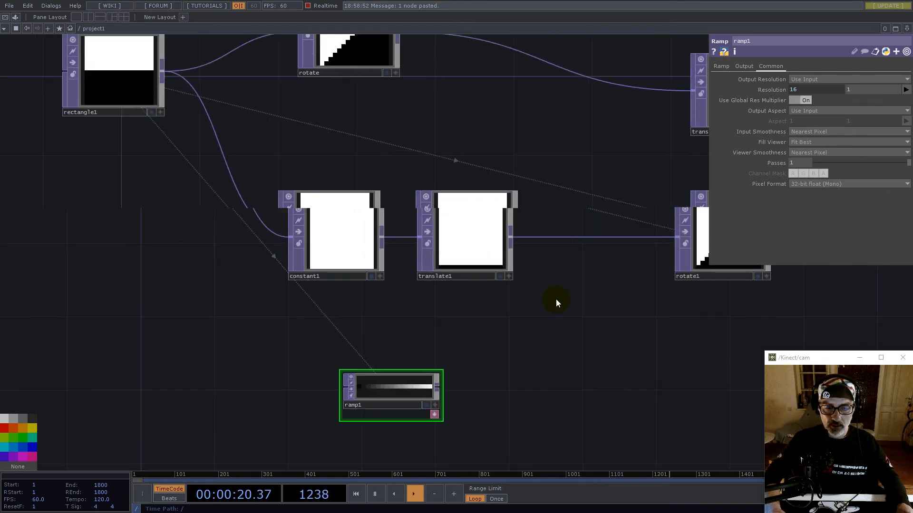
Branch a Displace TOP off translate1, place it below rotate1's wire, and connect ramp1 to its second input
{"action": "right_click", "coordinate": [517, 230]}
{"action": "type", "text": "di"}
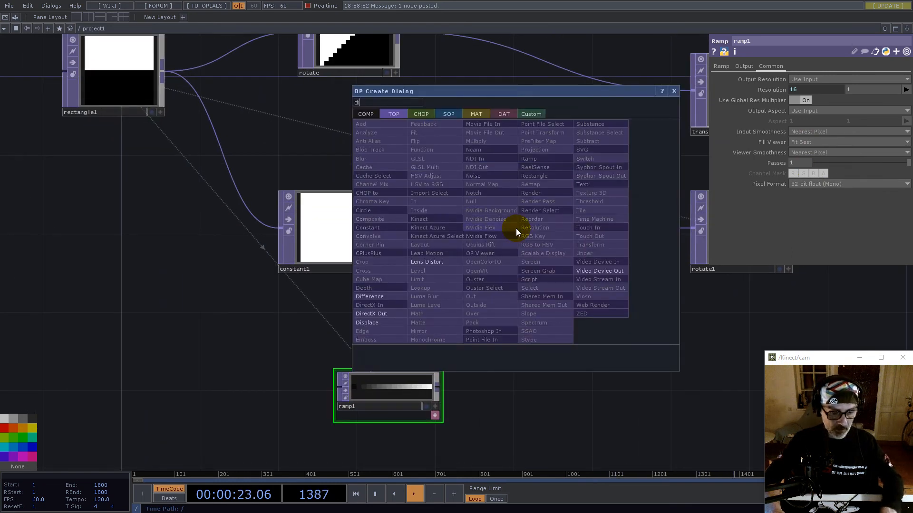
{"action": "left_click", "coordinate": [367, 322]}
{"action": "left_click", "coordinate": [594, 354]}
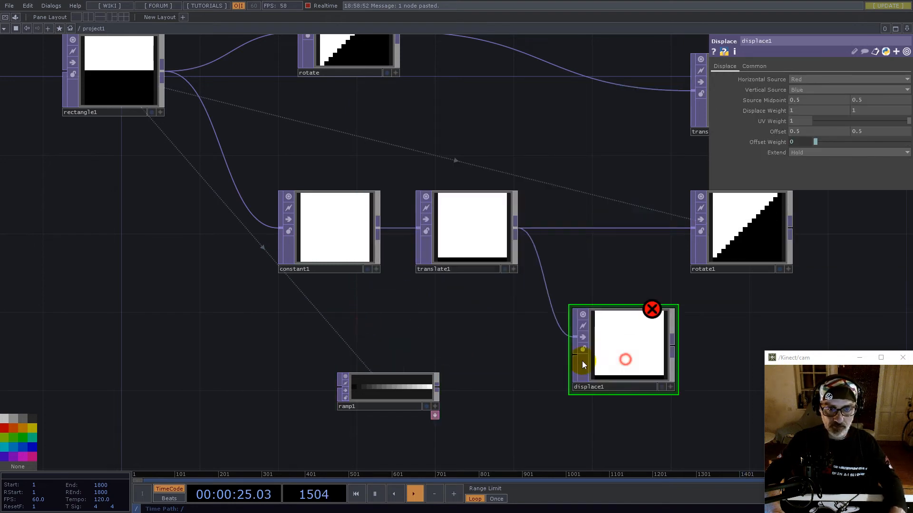
{"action": "left_click_drag", "start_coordinate": [440, 389], "coordinate": [637, 353]}
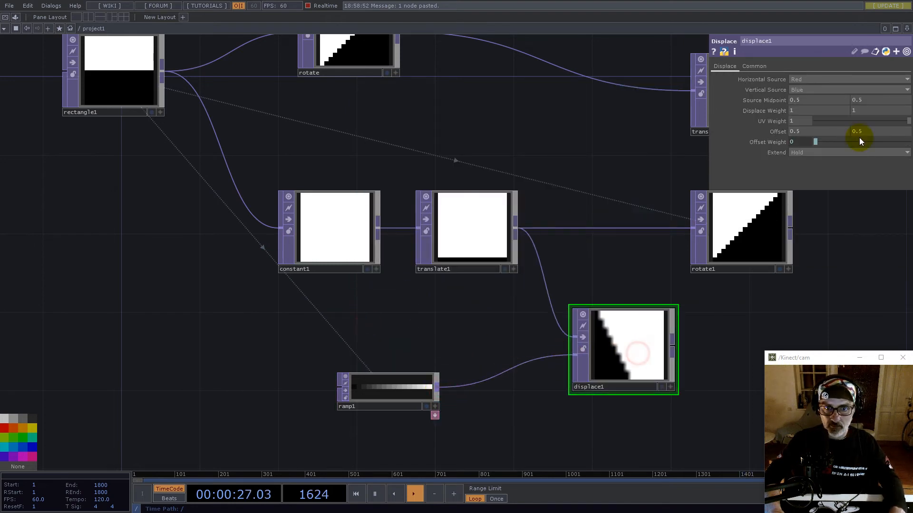
Set displace1's input smoothness and viewer smoothness to Nearest Pixel
{"action": "left_click", "coordinate": [753, 66]}
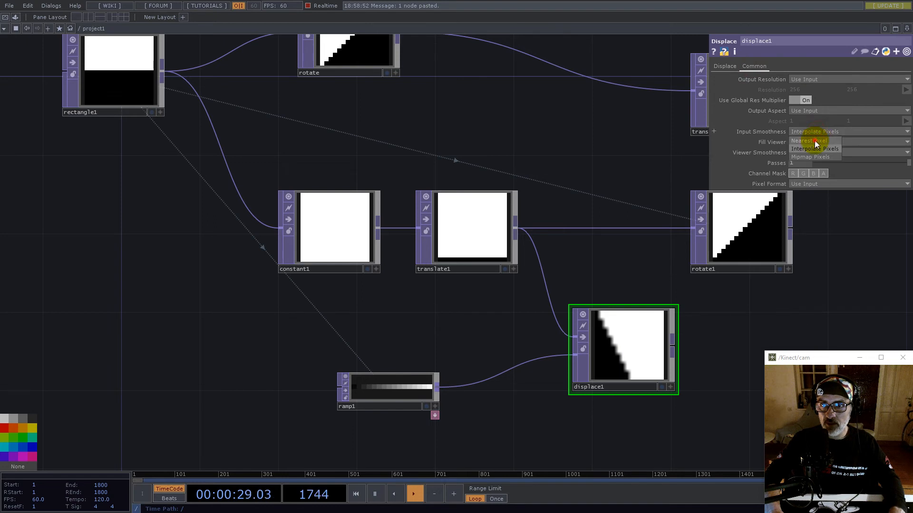
{"action": "left_click", "coordinate": [815, 155]}
{"action": "left_click", "coordinate": [814, 152]}
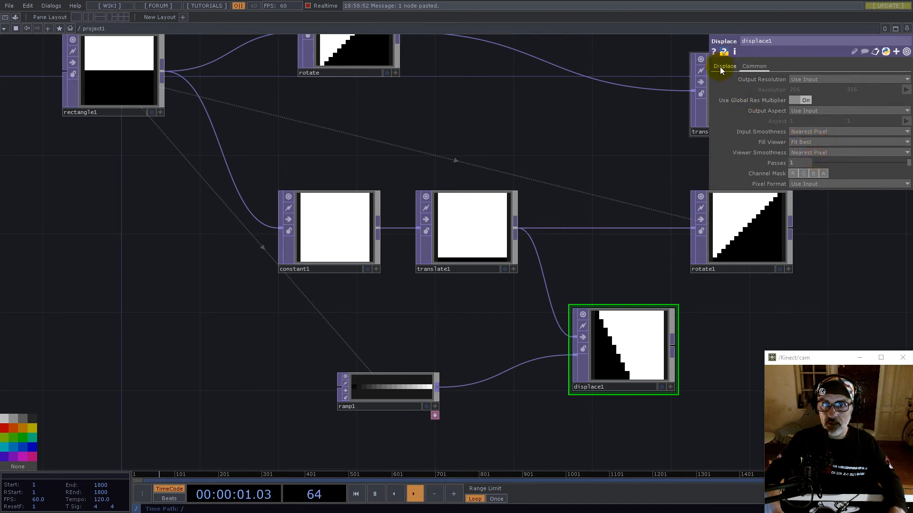
Move displace1 closer to rotate1 and examine its stepped edge alongside its displacement parameters
{"action": "left_click", "coordinate": [722, 66]}
{"action": "left_click_drag", "start_coordinate": [614, 364], "coordinate": [654, 346]}
{"action": "left_click_drag", "start_coordinate": [814, 301], "coordinate": [589, 241]}
{"action": "left_click", "coordinate": [489, 276]}
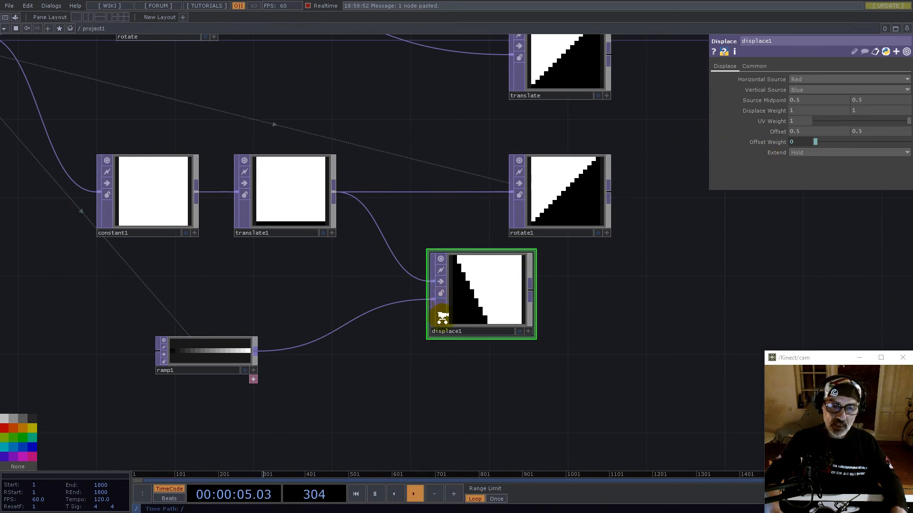
{"action": "scroll", "coordinate": [440, 319], "scroll_direction": "up", "scroll_amount": 5}
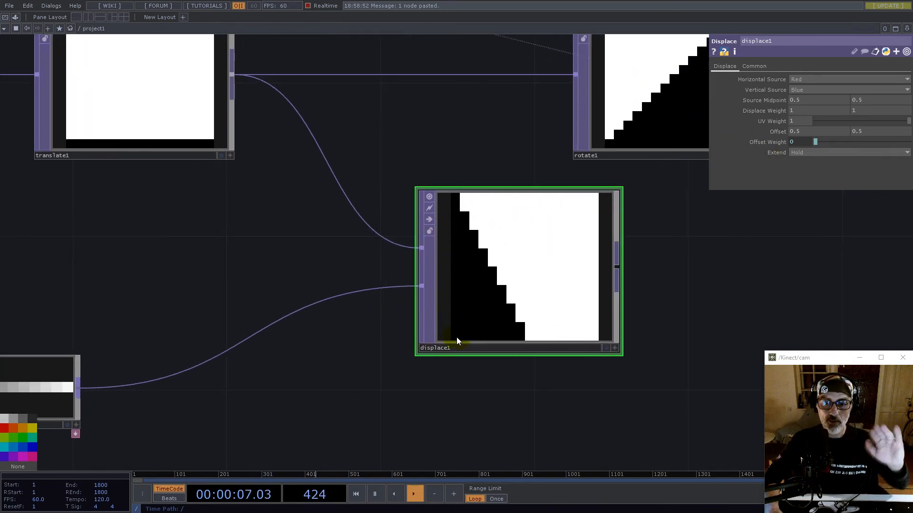
Set displace1's horizontal source to None and its vertical source to Red
{"action": "left_click", "coordinate": [798, 80]}
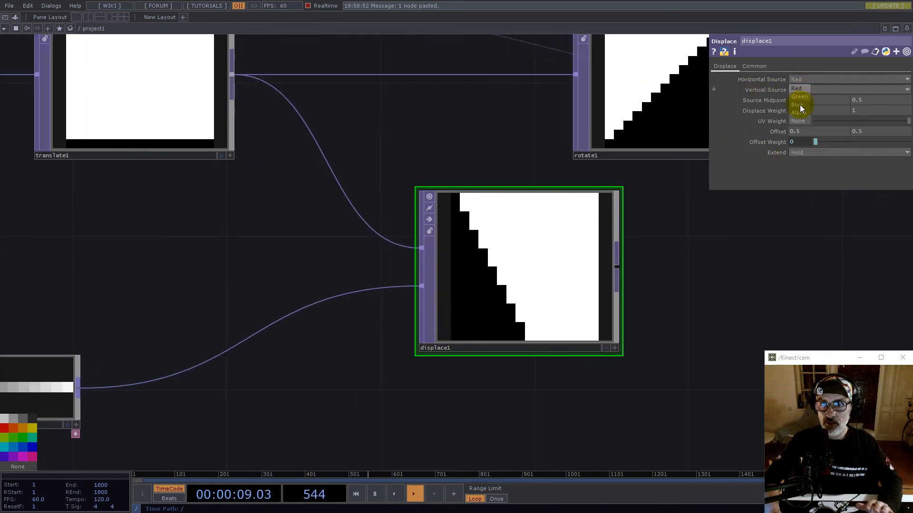
{"action": "left_click", "coordinate": [798, 121]}
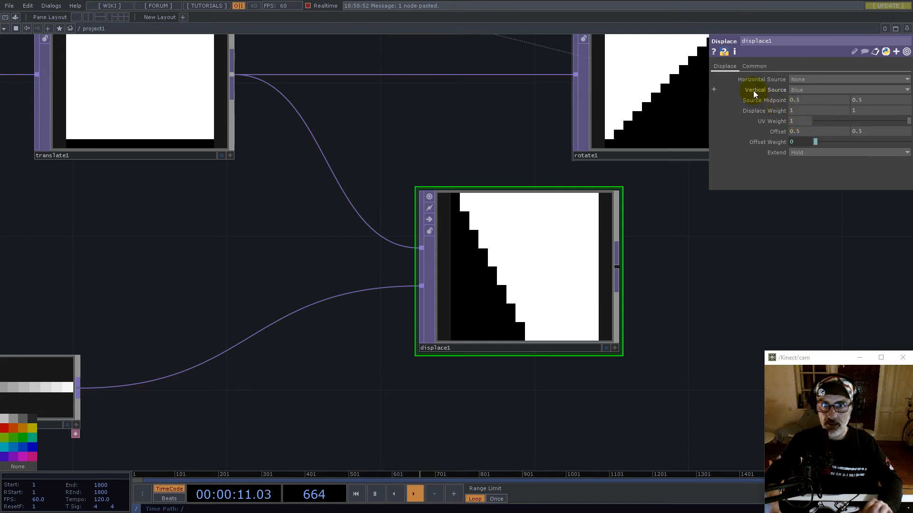
{"action": "left_click", "coordinate": [800, 90]}
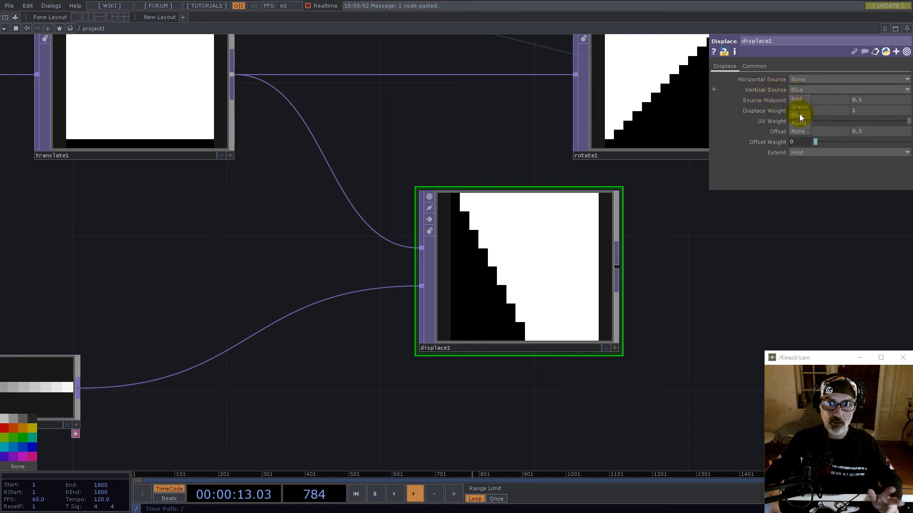
{"action": "left_click", "coordinate": [123, 338]}
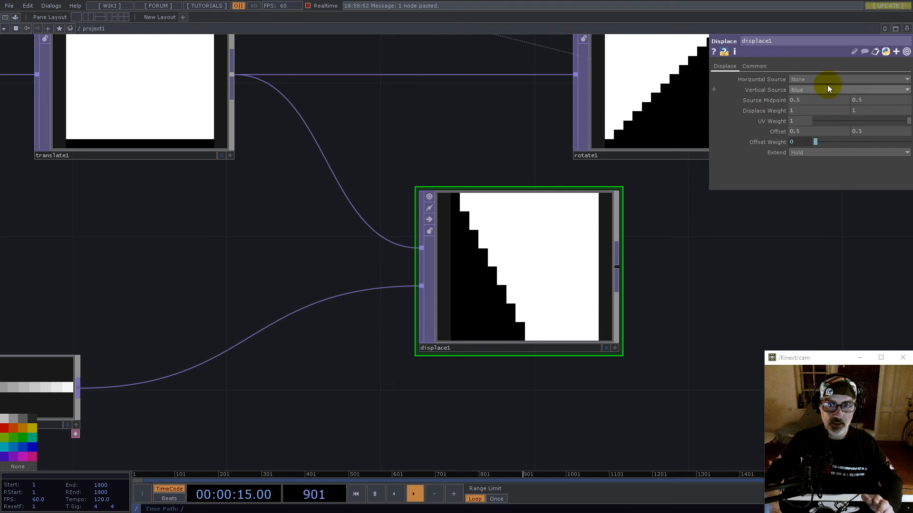
{"action": "left_click", "coordinate": [797, 91]}
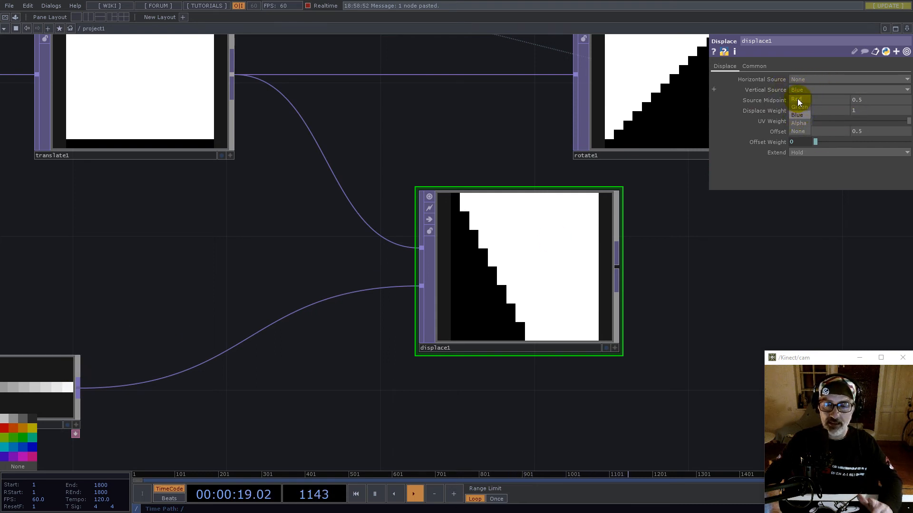
{"action": "left_click", "coordinate": [797, 98]}
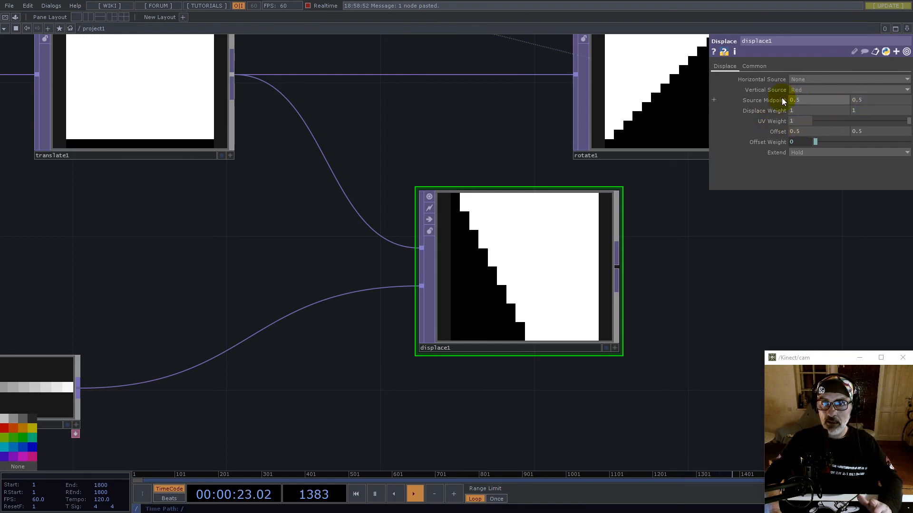
Set the vertical value of displace1's source midpoint to 0
{"action": "left_click", "coordinate": [865, 100]}
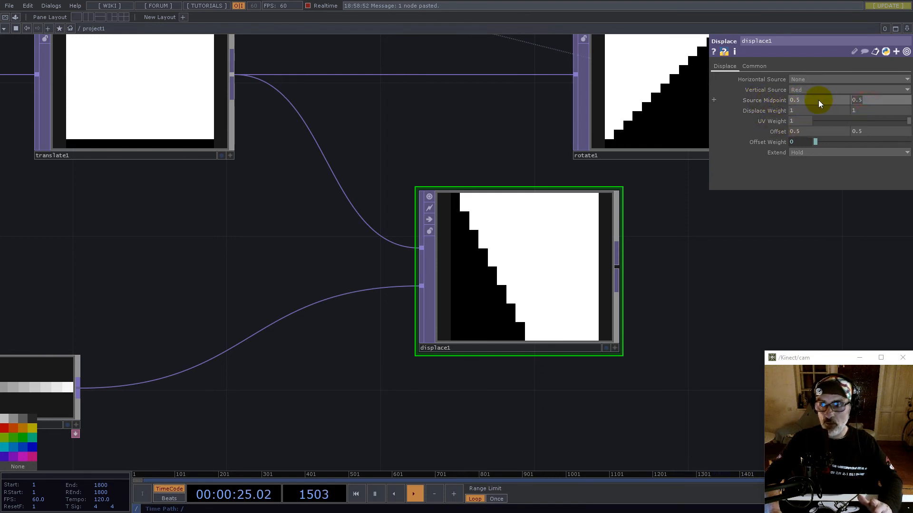
{"action": "type", "text": "0"}
{"action": "key", "text": "Return"}
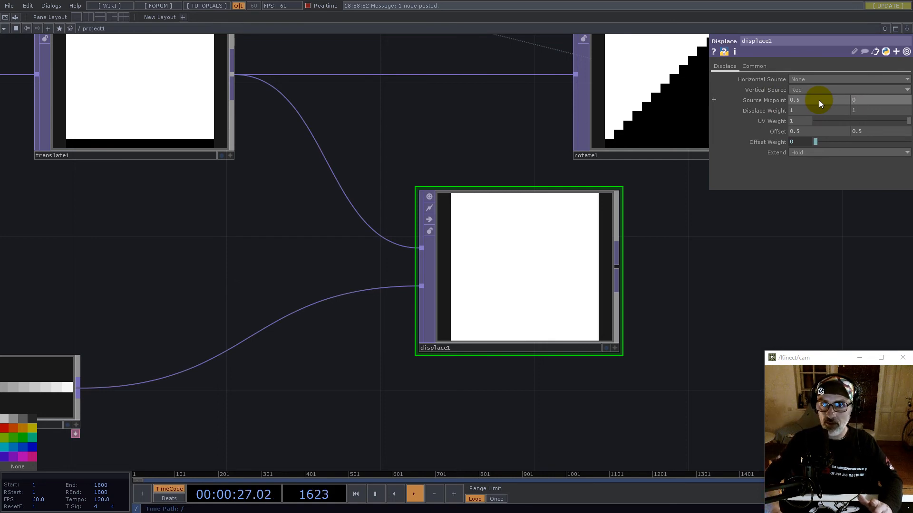
Try the Repeat extend mode on displace1 and settle on Zero
{"action": "left_click", "coordinate": [807, 153]}
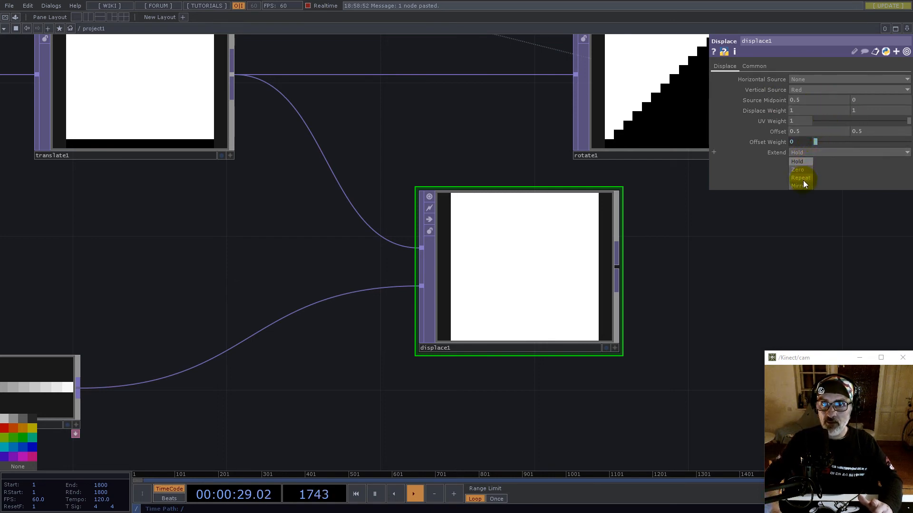
{"action": "left_click", "coordinate": [802, 177]}
{"action": "left_click", "coordinate": [803, 152]}
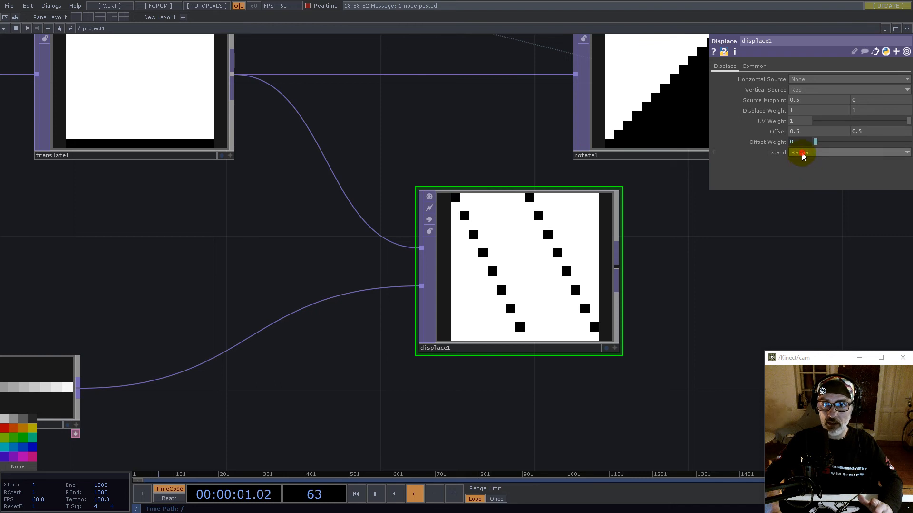
{"action": "left_click", "coordinate": [801, 170]}
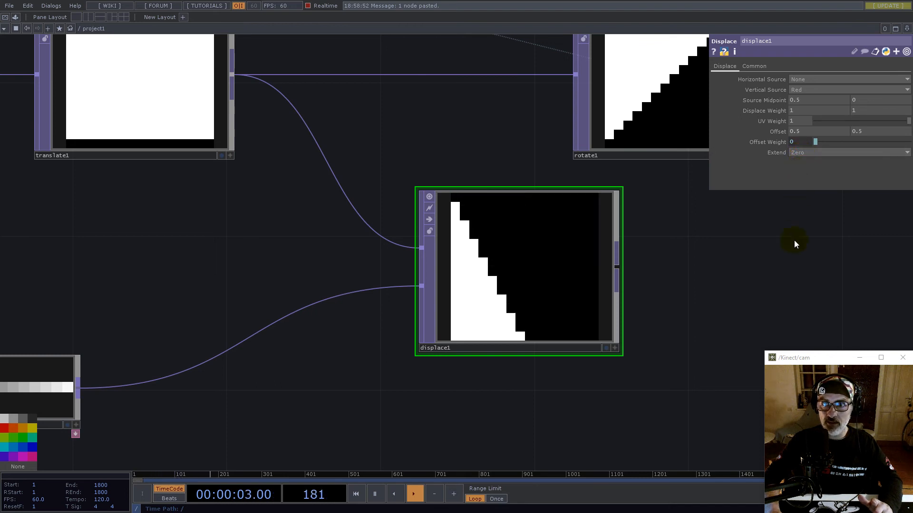
Move ramp1 farther from displace1 and insert a Math TOP in the wire between them, in line with ramp1
{"action": "scroll", "coordinate": [794, 241], "scroll_direction": "down", "scroll_amount": 3}
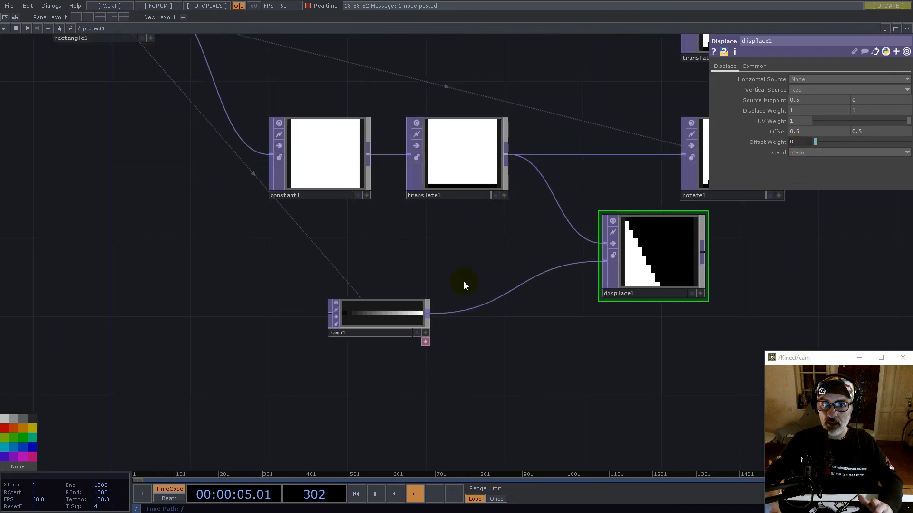
{"action": "left_click_drag", "start_coordinate": [398, 317], "coordinate": [300, 317]}
{"action": "right_click", "coordinate": [360, 310]}
{"action": "left_click", "coordinate": [351, 314]}
{"action": "right_click", "coordinate": [356, 315]}
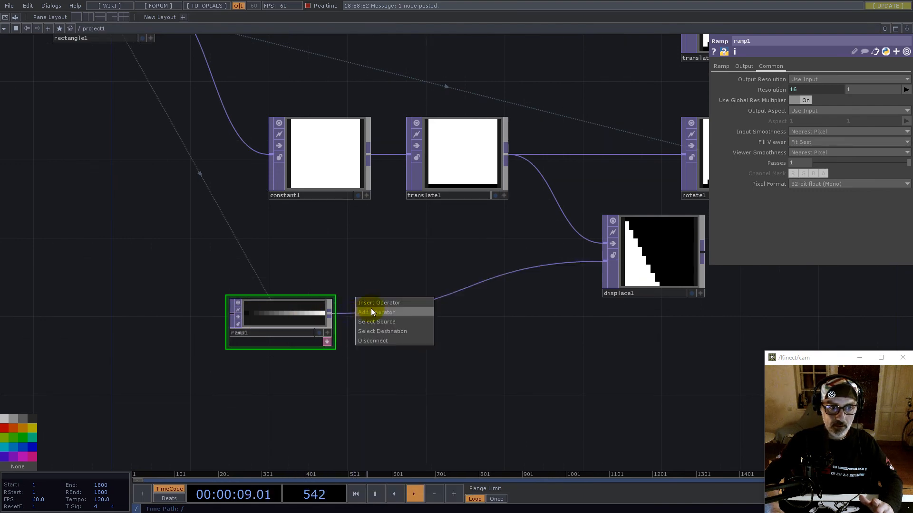
{"action": "left_click", "coordinate": [379, 305]}
{"action": "type", "text": "mat"}
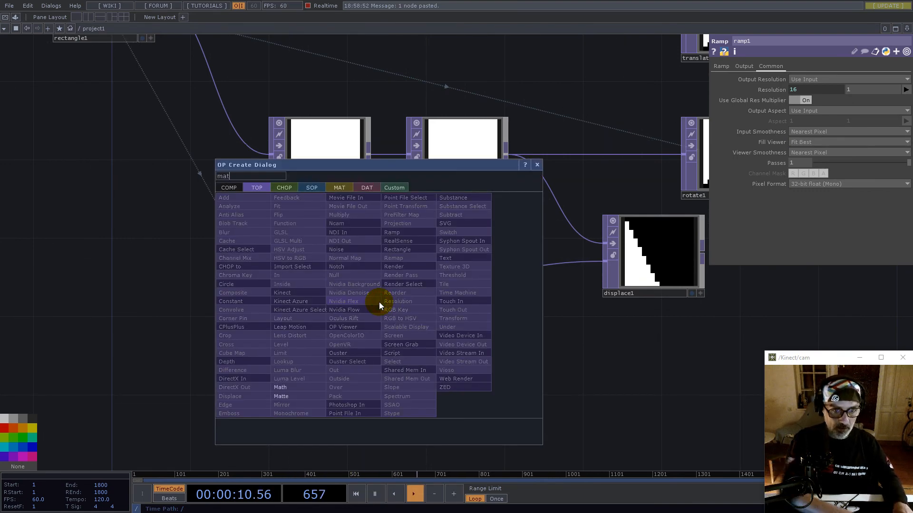
{"action": "left_click", "coordinate": [295, 389]}
{"action": "left_click", "coordinate": [402, 322]}
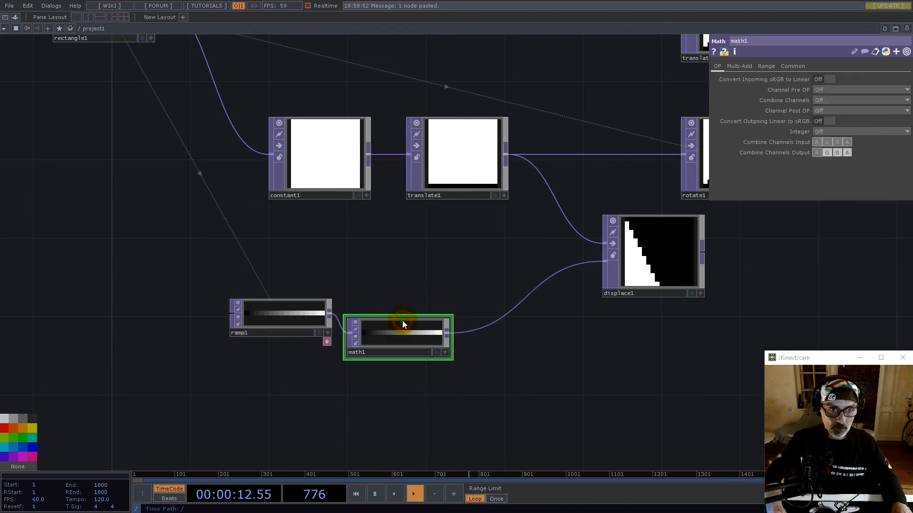
Set math1's Multiply value to 1/2
{"action": "left_click", "coordinate": [739, 66]}
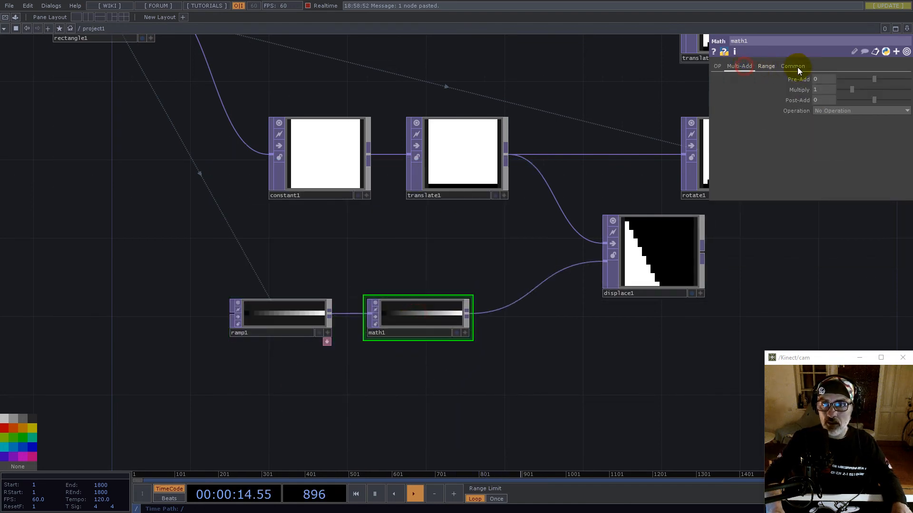
{"action": "type", "text": "/2"}
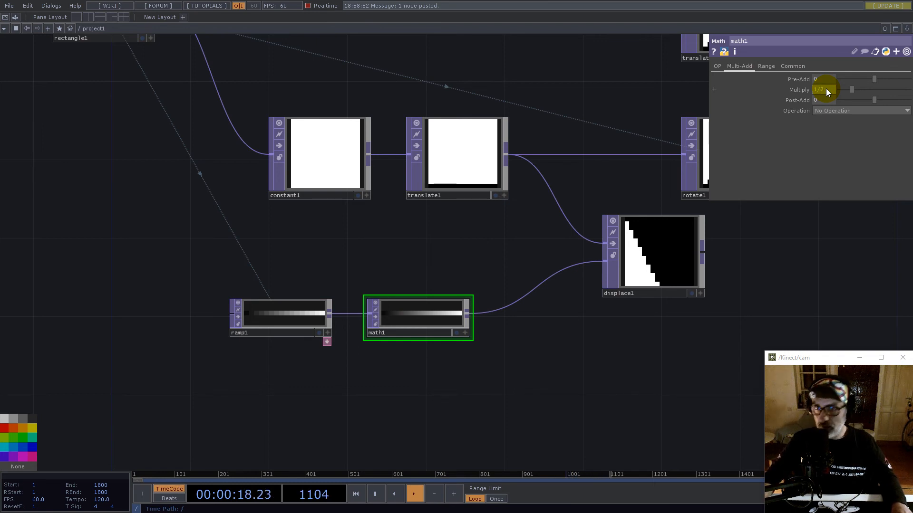
{"action": "key", "text": "Return"}
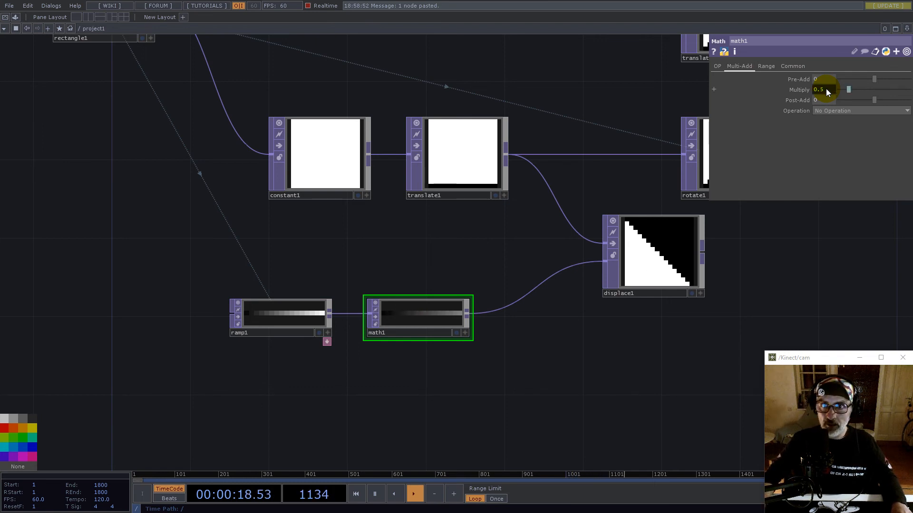
Examine displace1's stepped diagonal up close and compare it with rotate1
{"action": "left_click_drag", "start_coordinate": [753, 292], "coordinate": [700, 330]}
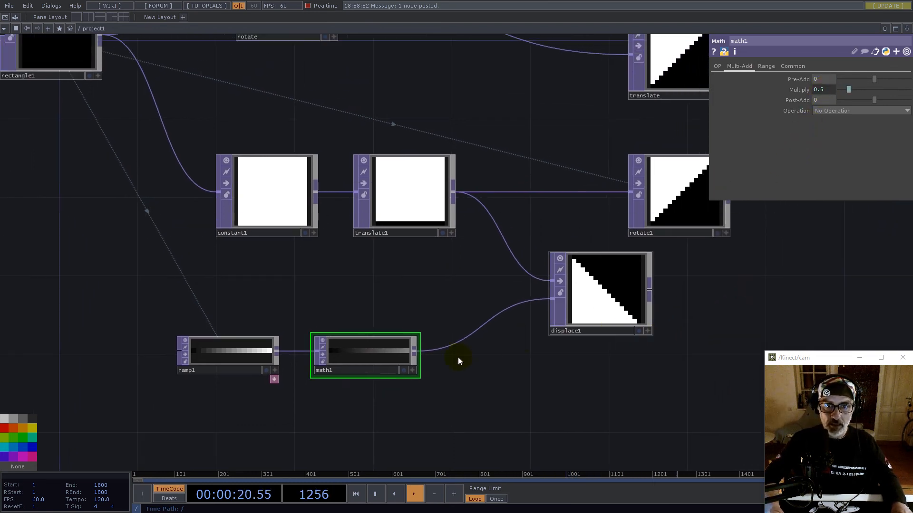
{"action": "scroll", "coordinate": [649, 286], "scroll_direction": "up", "scroll_amount": 5}
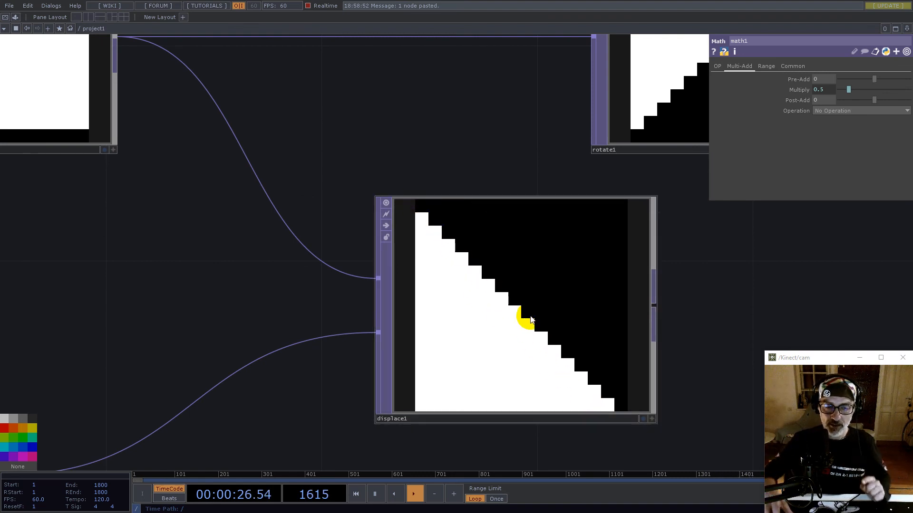
{"action": "scroll", "coordinate": [552, 266], "scroll_direction": "down", "scroll_amount": 5}
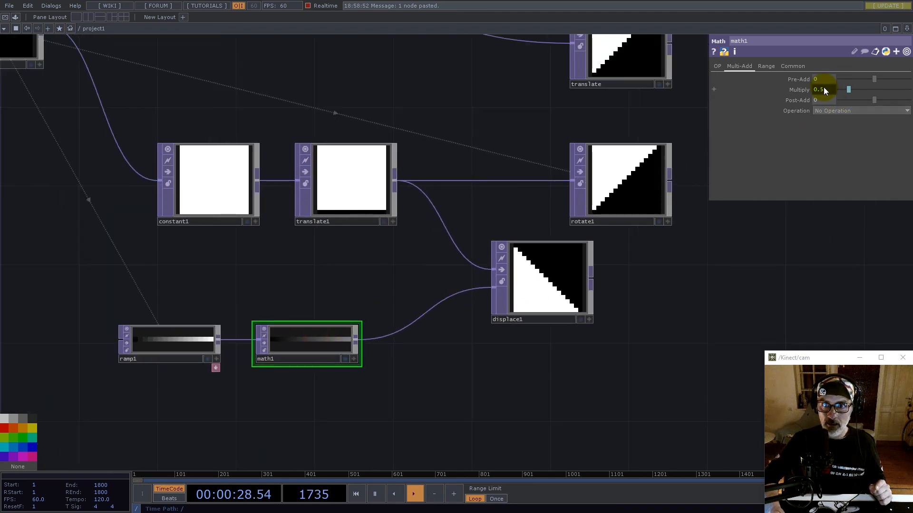
Set math1's Multiply value to -1/2 and check the flipped stepped diagonal in displace1
{"action": "left_click", "coordinate": [823, 90]}
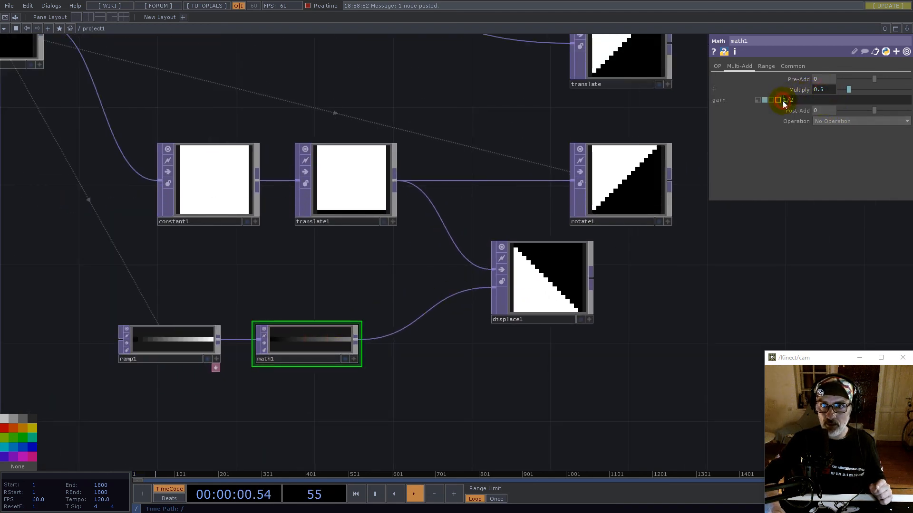
{"action": "key", "text": "Return"}
{"action": "scroll", "coordinate": [581, 356], "scroll_direction": "up", "scroll_amount": 5}
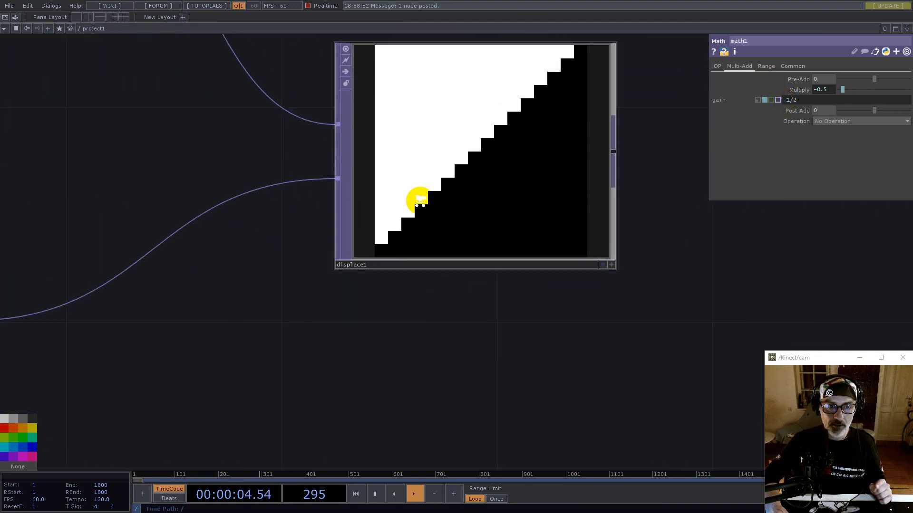
{"action": "scroll", "coordinate": [428, 198], "scroll_direction": "down", "scroll_amount": 5}
Align displace1 directly below rotate1, and move level1 and flip1 together so flip1 lines up in the same column above translate
{"action": "left_click_drag", "start_coordinate": [439, 196], "coordinate": [506, 230]}
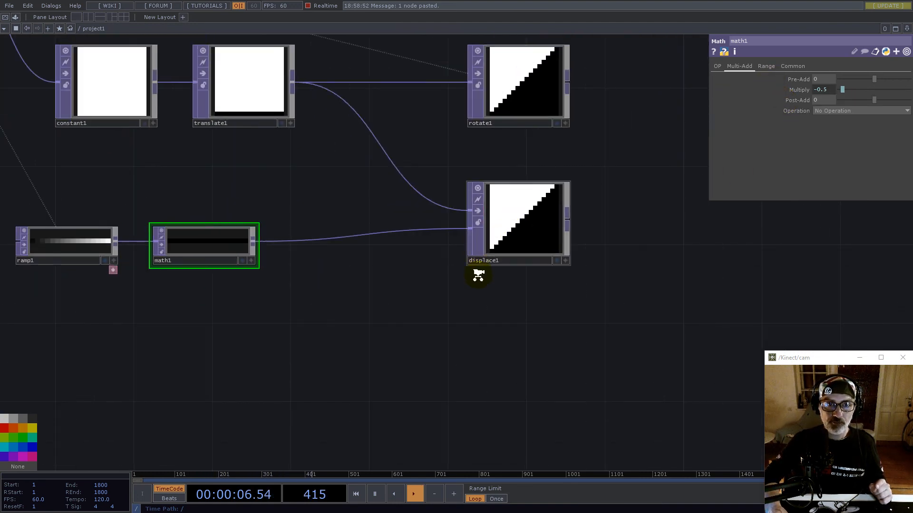
{"action": "scroll", "coordinate": [475, 269], "scroll_direction": "down", "scroll_amount": 5}
{"action": "right_click_drag", "start_coordinate": [462, 100], "coordinate": [507, 122]}
{"action": "left_click_drag", "start_coordinate": [500, 113], "coordinate": [494, 96]}
{"action": "left_click_drag", "start_coordinate": [591, 197], "coordinate": [605, 236]}
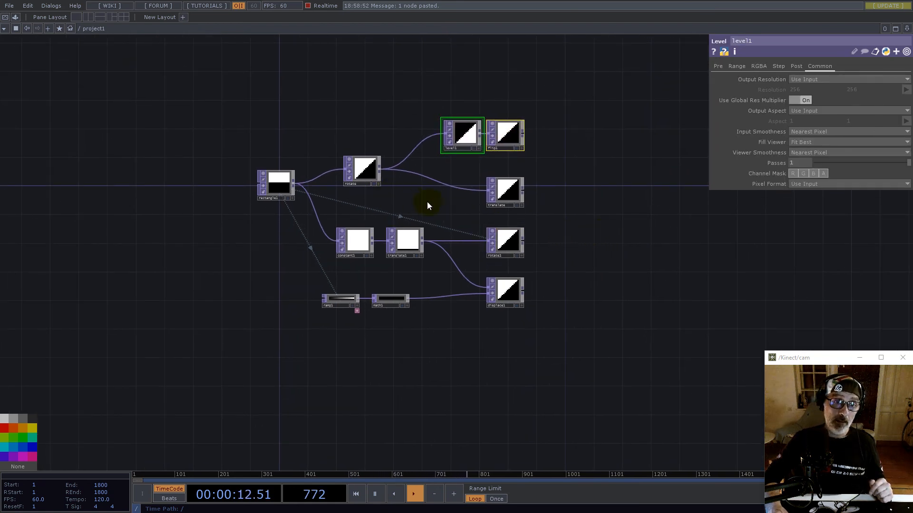
{"action": "scroll", "coordinate": [469, 157], "scroll_direction": "up", "scroll_amount": 5}
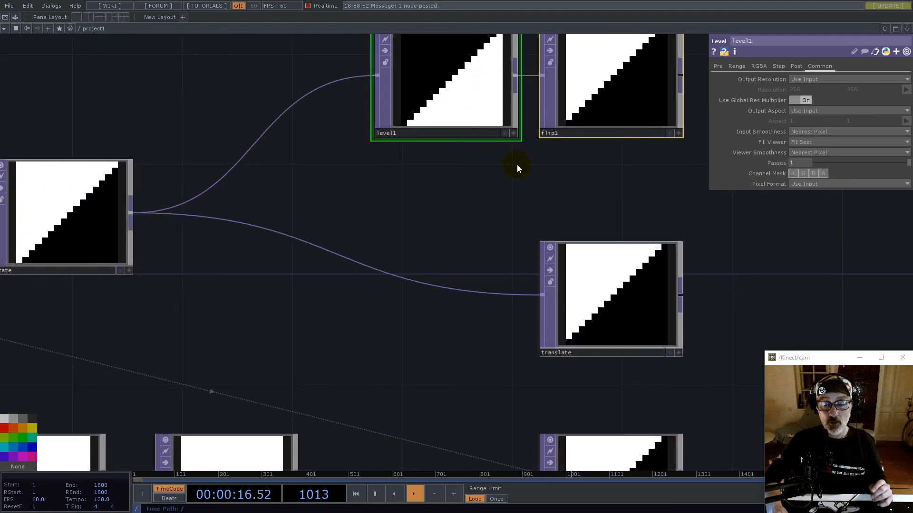
{"action": "scroll", "coordinate": [497, 170], "scroll_direction": "down", "scroll_amount": 5}
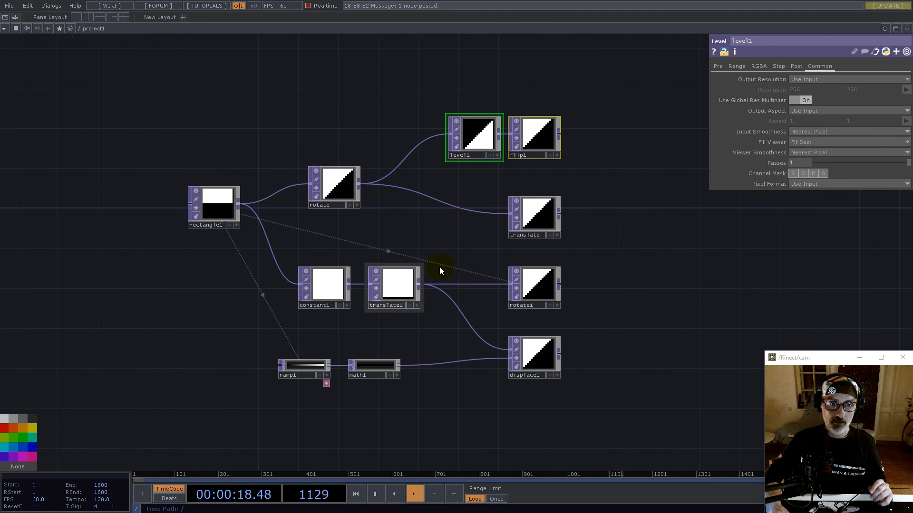
{"action": "scroll", "coordinate": [387, 269], "scroll_direction": "down", "scroll_amount": 2}
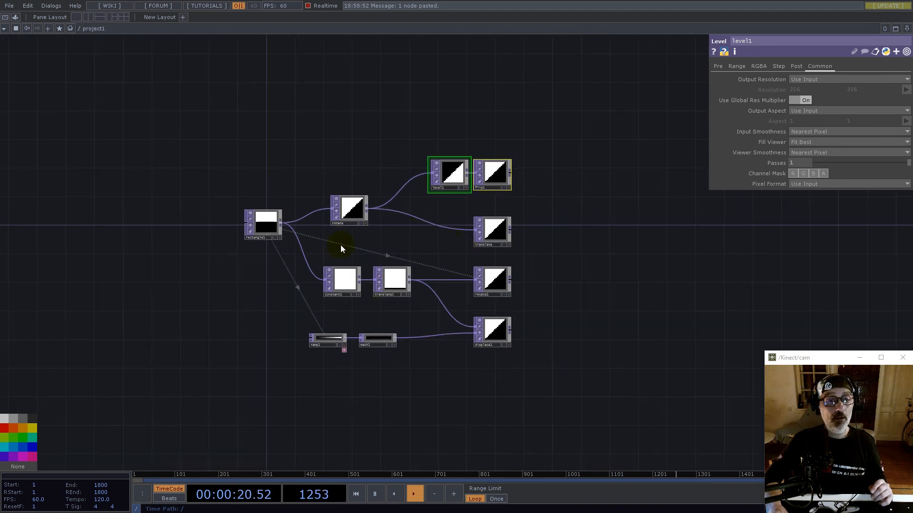